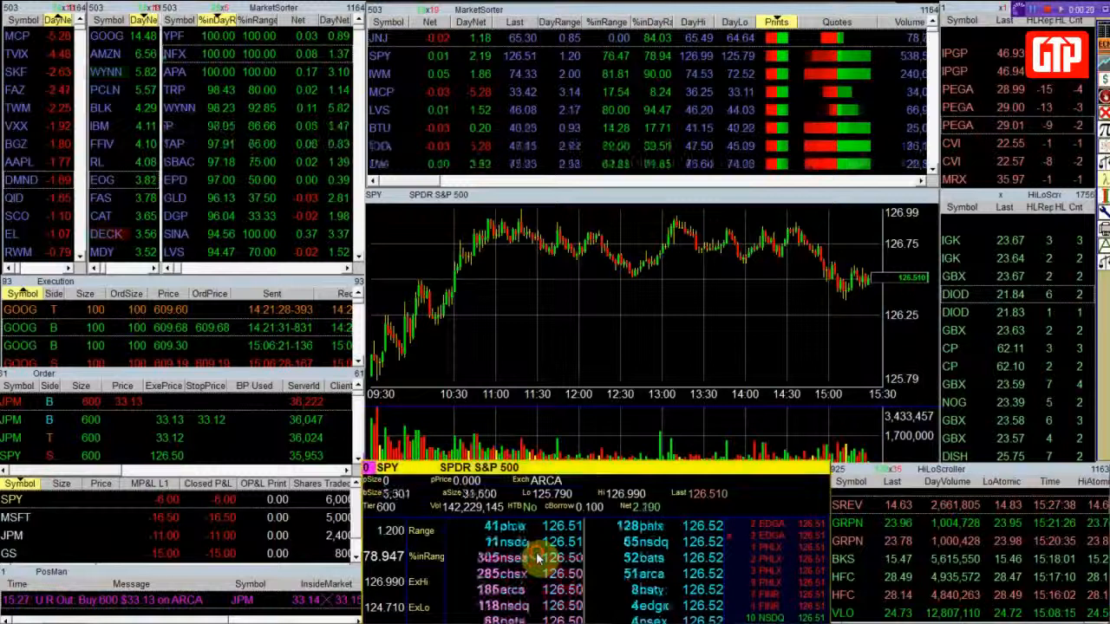
# Step: Open the order settings from the SPY Level 2 window and look through the Direct, Swipe, Borrow, Cancel and Aggregate order types
pyautogui.rightClick(530, 555)
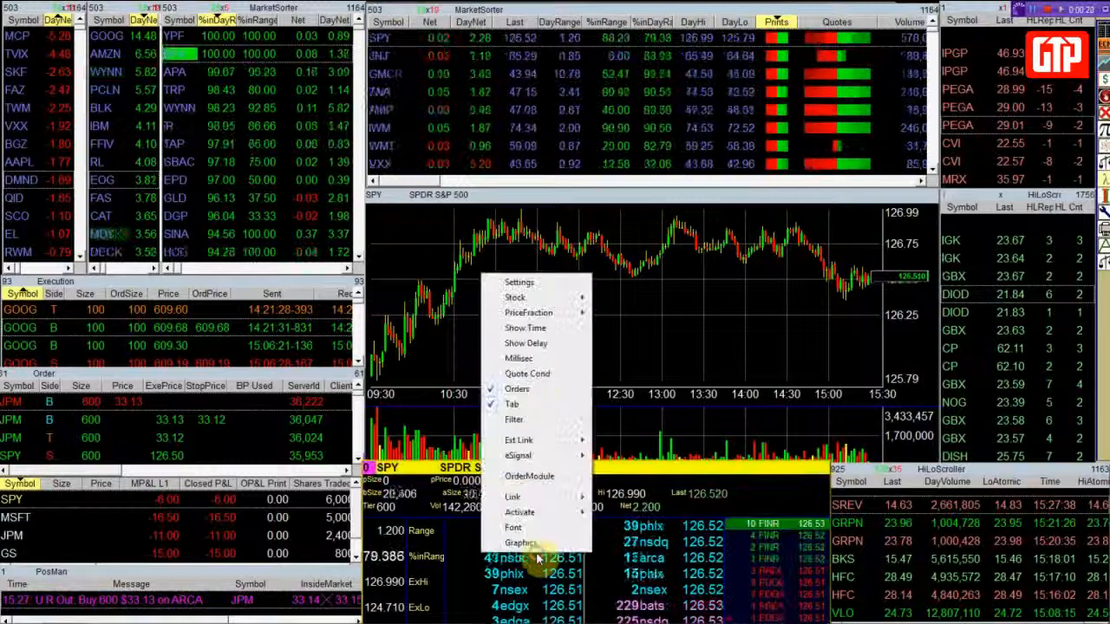
pyautogui.click(507, 284)
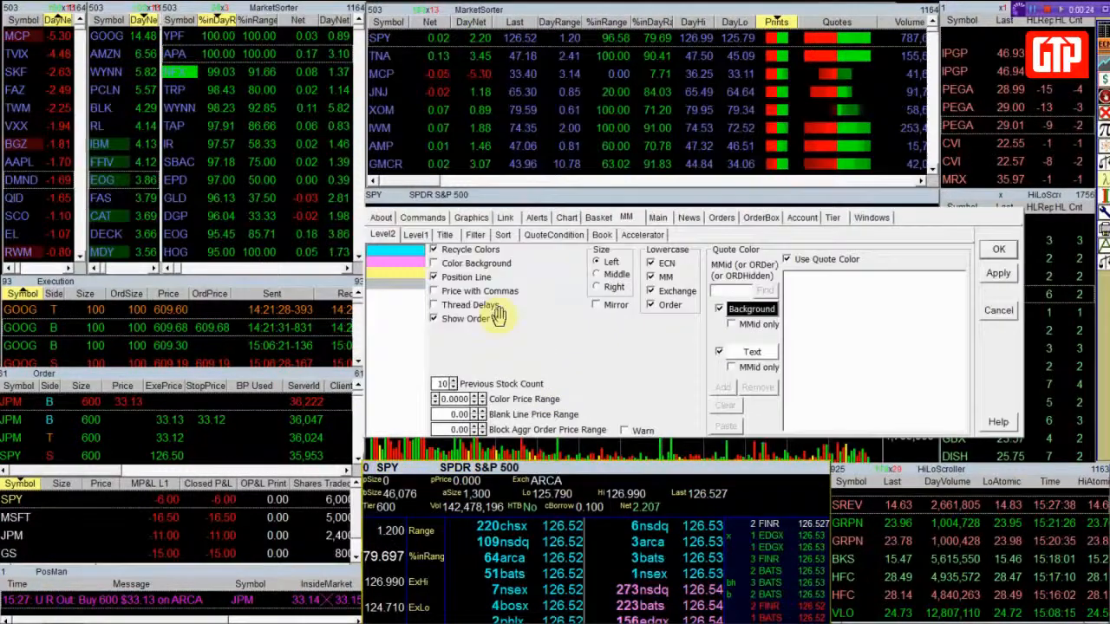
pyautogui.click(720, 218)
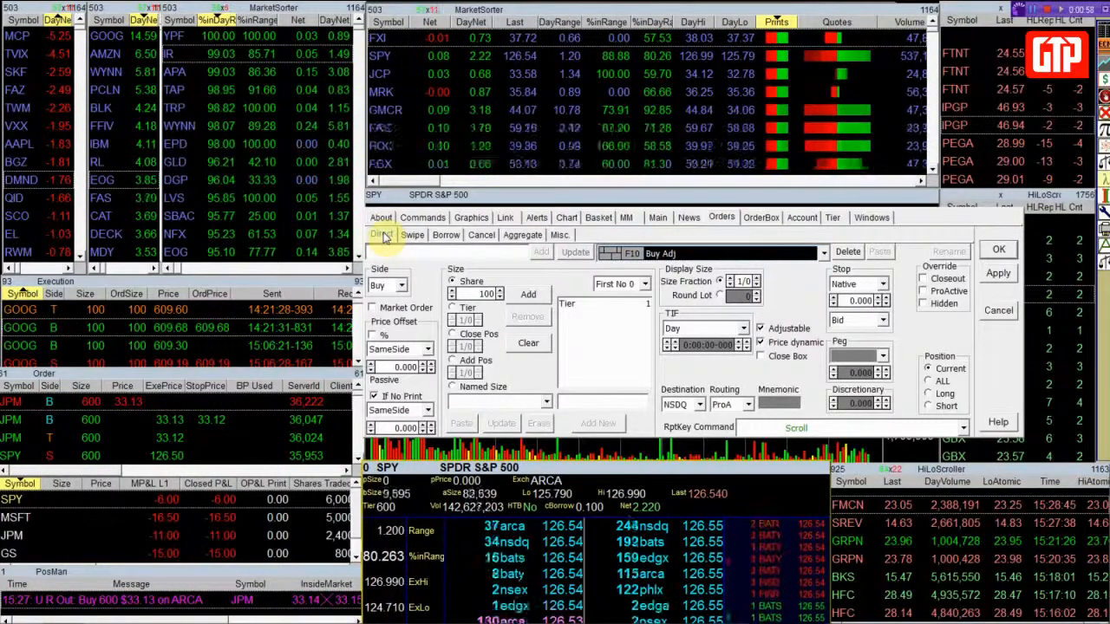
pyautogui.click(413, 235)
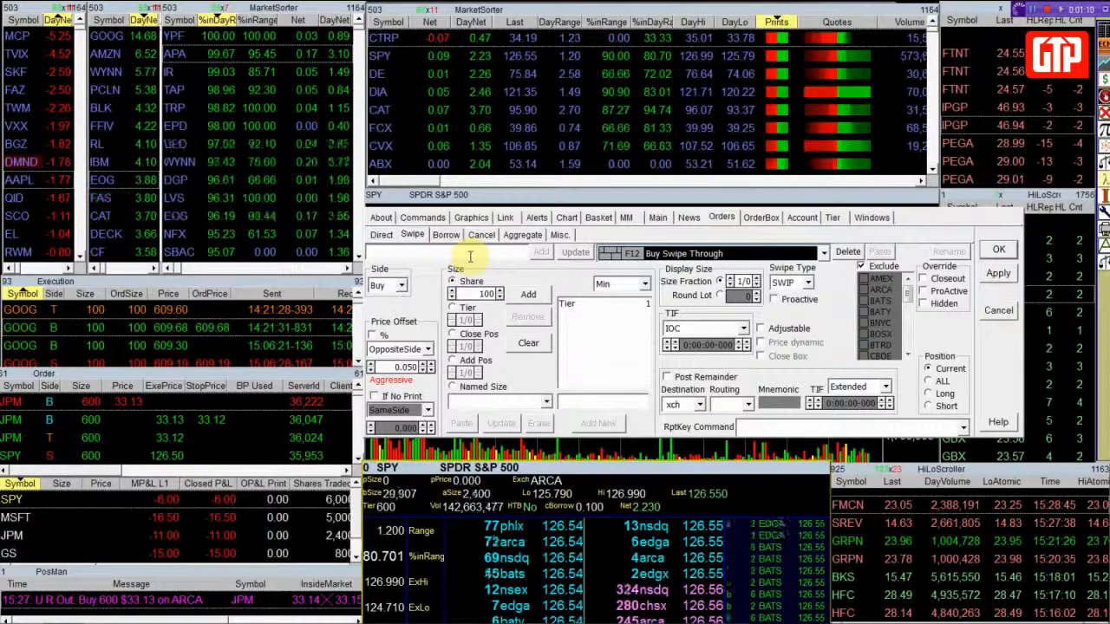
pyautogui.click(445, 238)
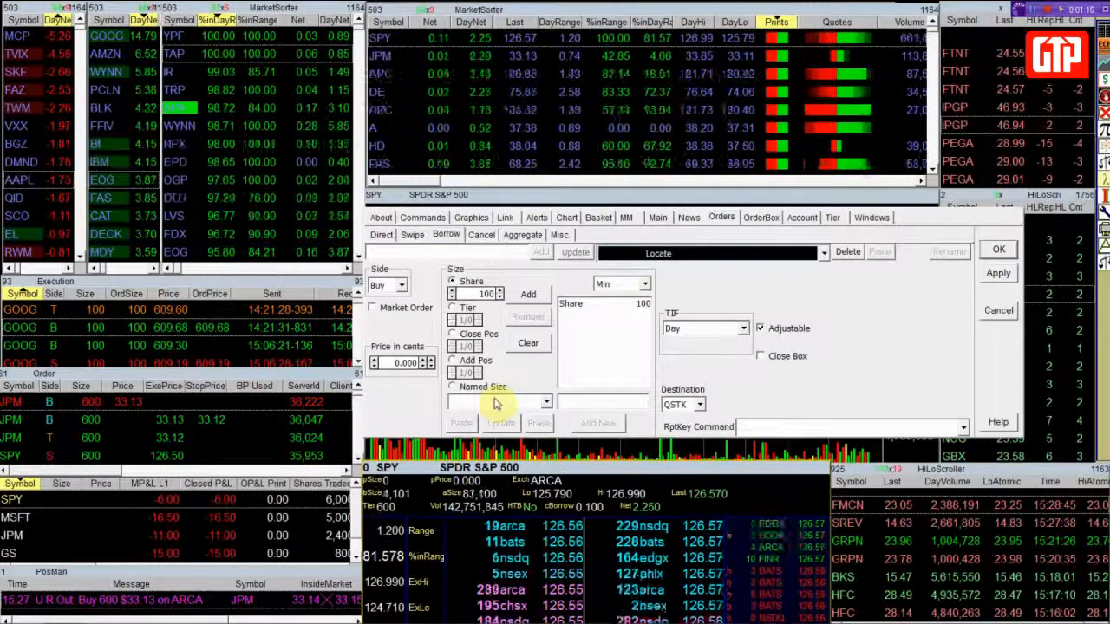
pyautogui.click(483, 237)
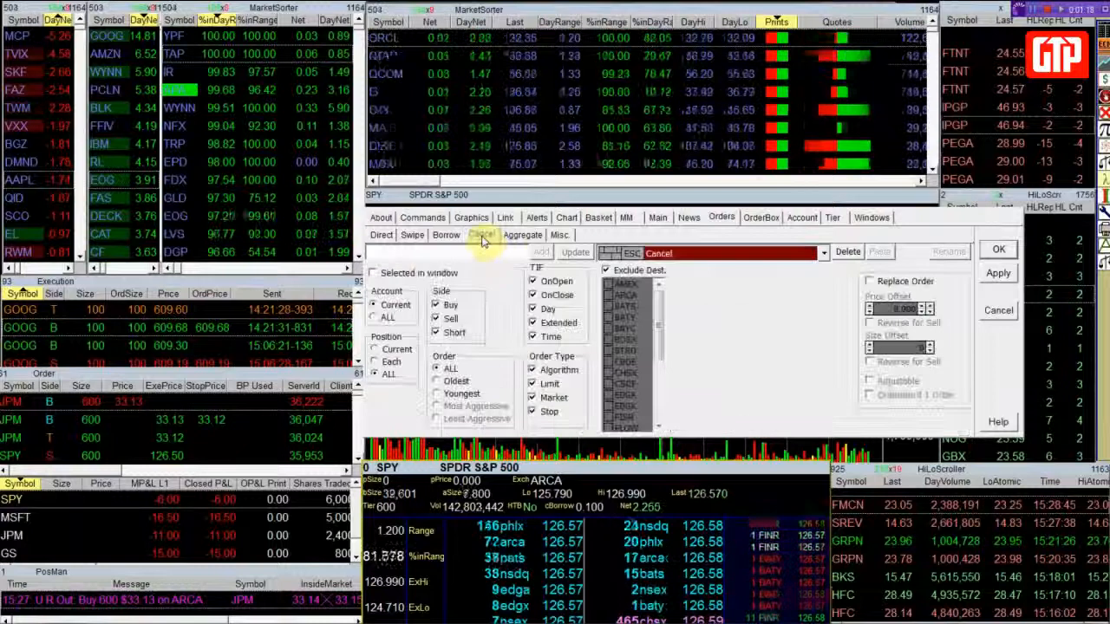
pyautogui.click(525, 236)
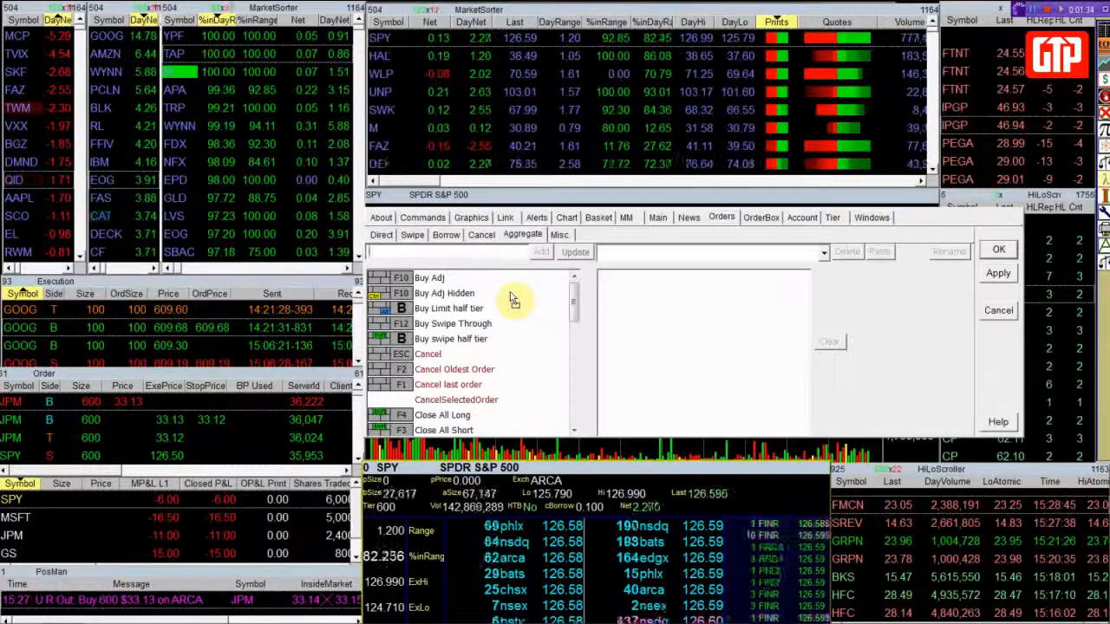
# Step: Examine the side, price offset and size rule choices of the direct Buy Adj order, keeping Buy, SameSide and First No 0
pyautogui.click(383, 235)
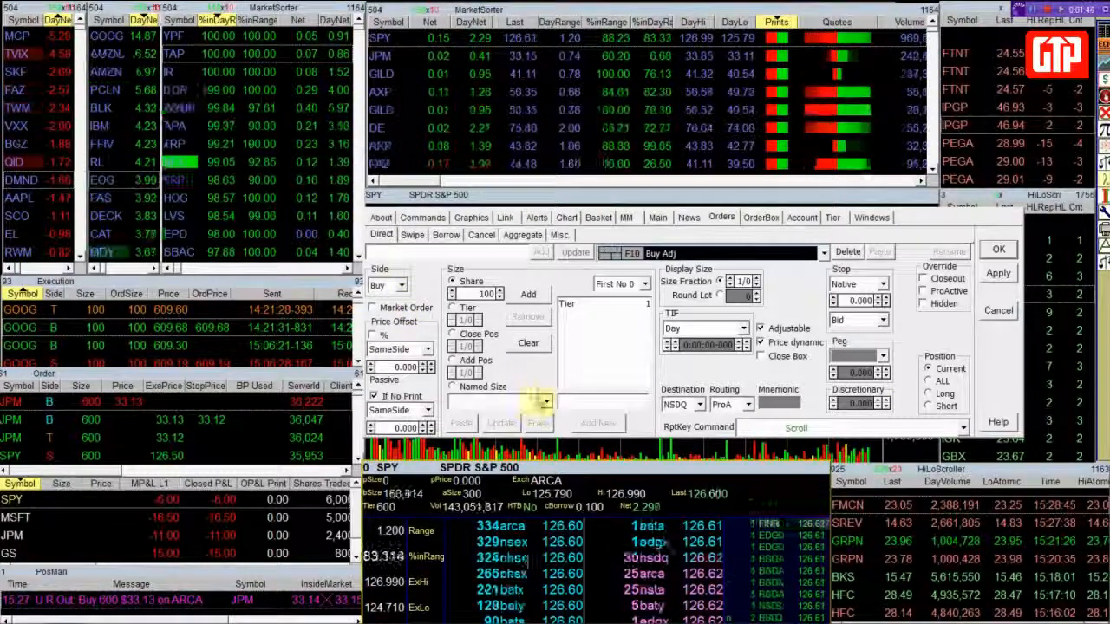
pyautogui.click(392, 286)
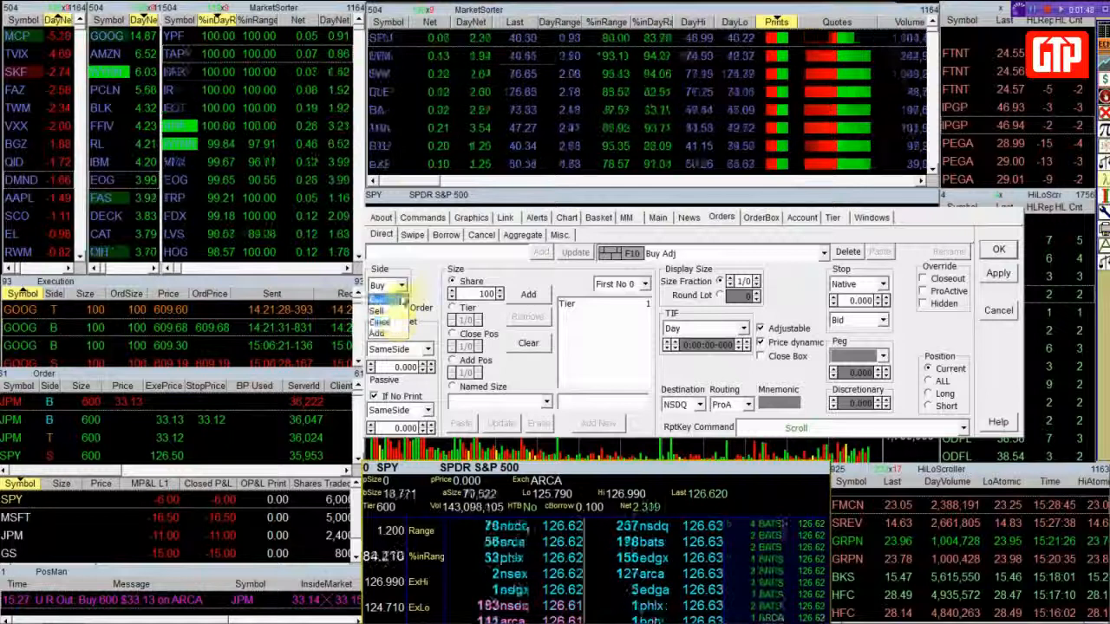
pyautogui.click(389, 300)
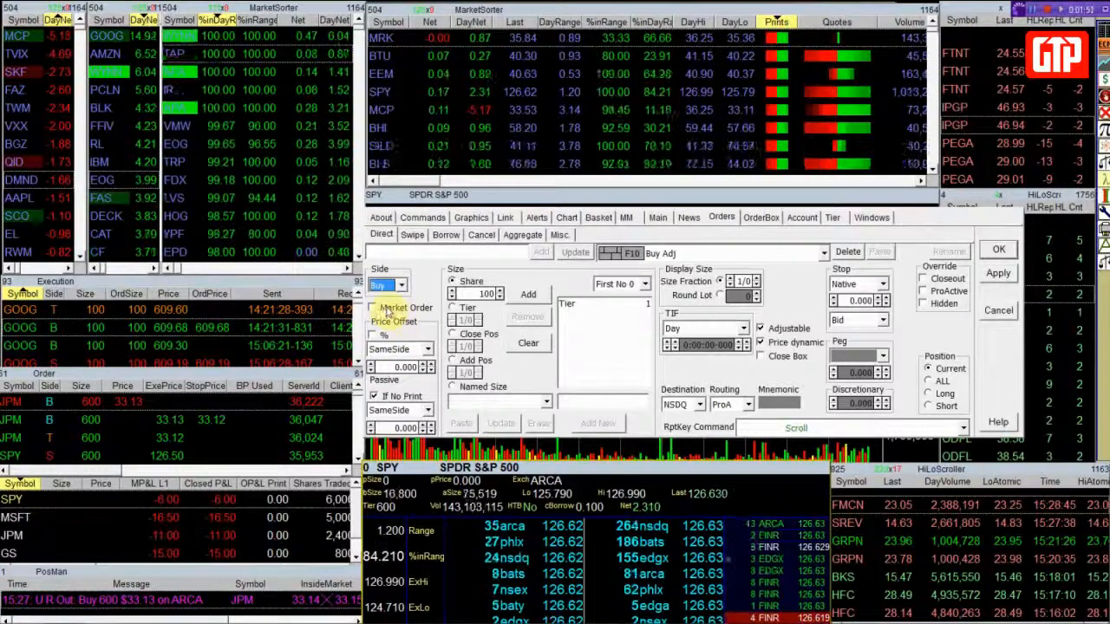
pyautogui.click(427, 351)
pyautogui.click(422, 363)
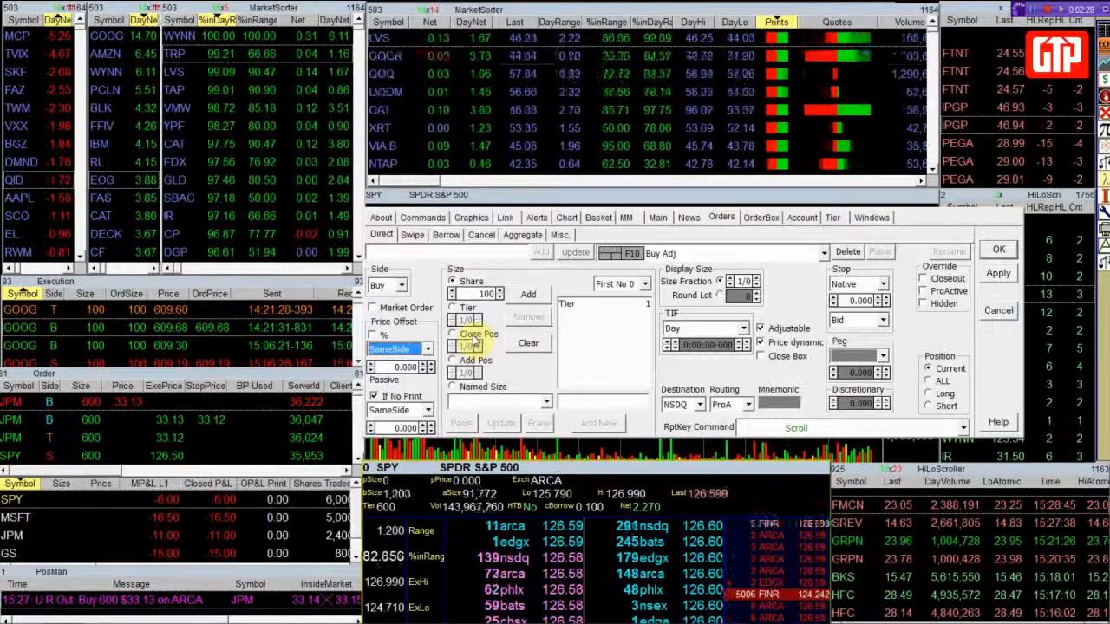
pyautogui.click(645, 285)
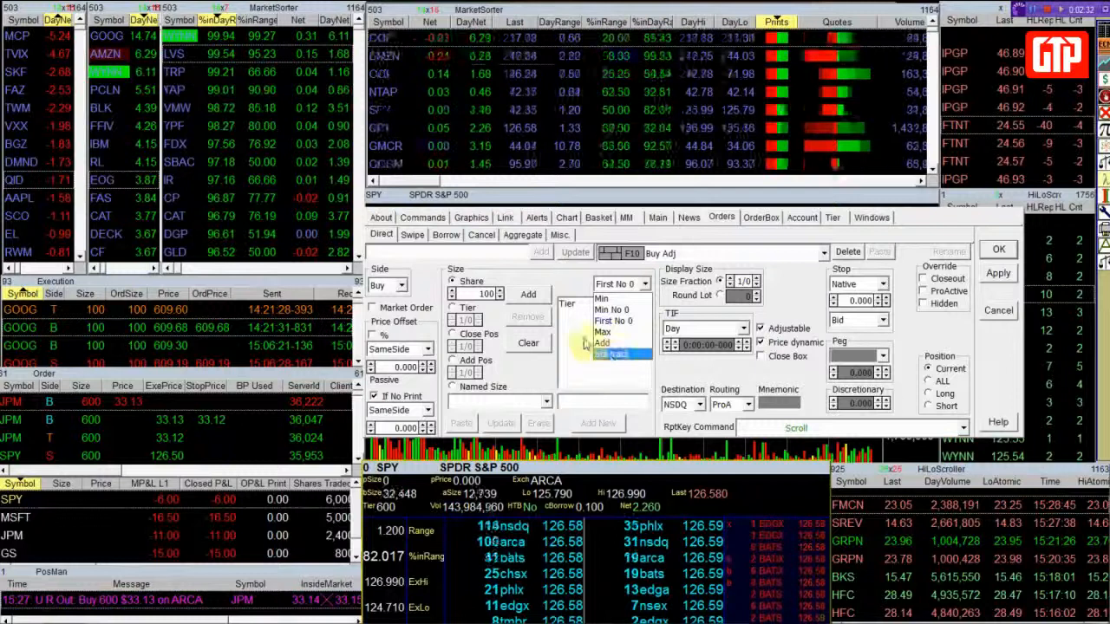
pyautogui.click(609, 287)
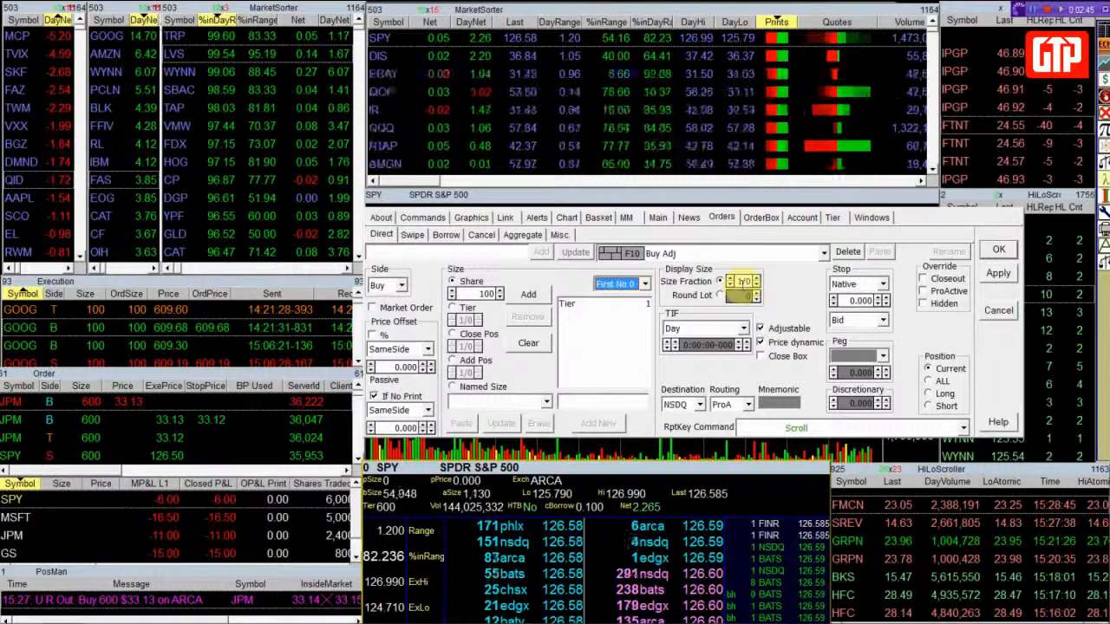
# Step: Examine the Buy Adj order's display size fraction, adjustable, stop and peg options, keeping the fraction at 1/0 and the stop Native
pyautogui.click(732, 288)
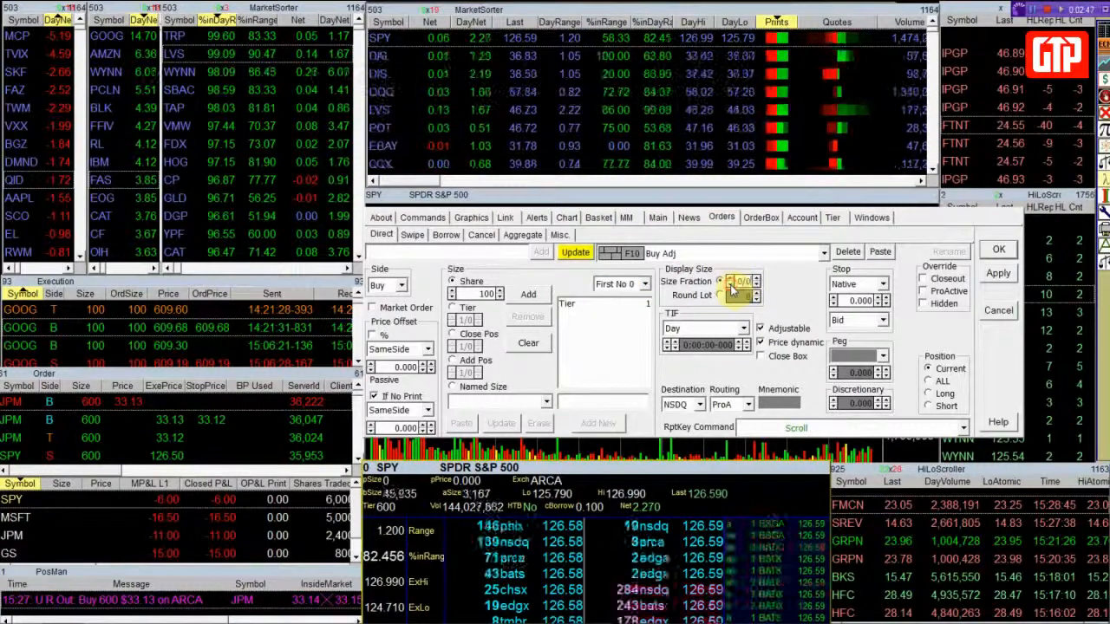
pyautogui.click(731, 279)
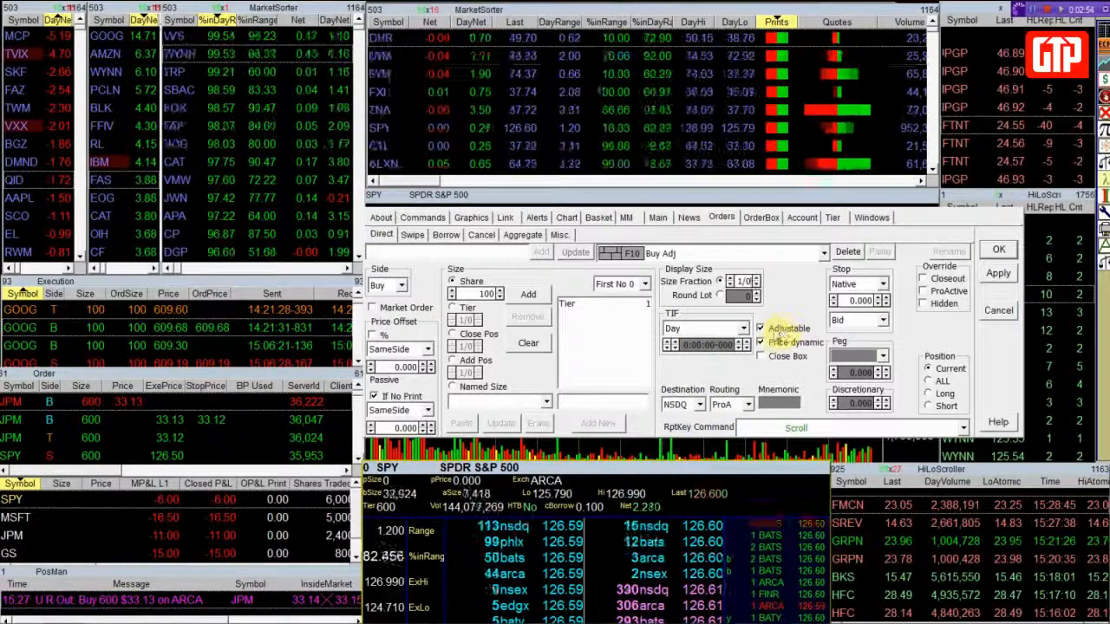
pyautogui.click(774, 333)
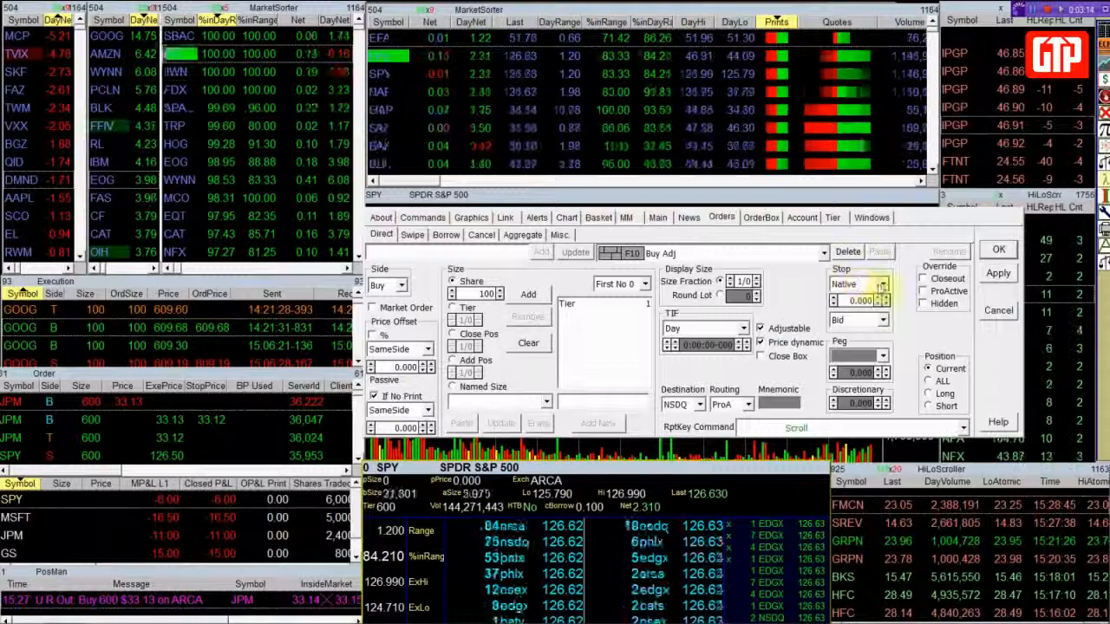
pyautogui.click(882, 287)
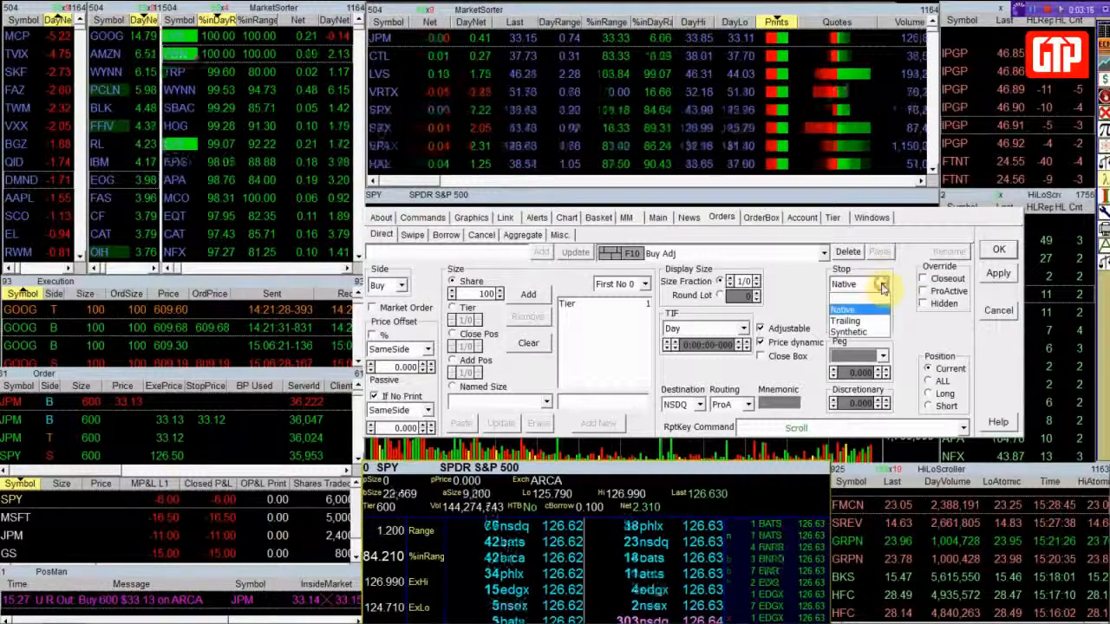
pyautogui.click(882, 287)
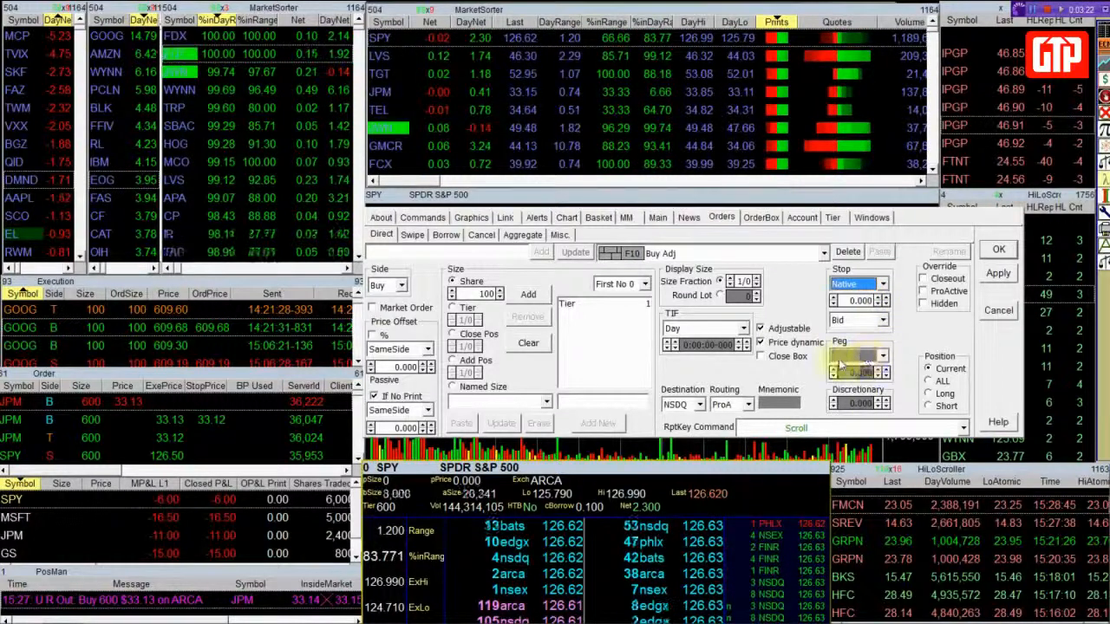
pyautogui.click(857, 357)
pyautogui.click(859, 357)
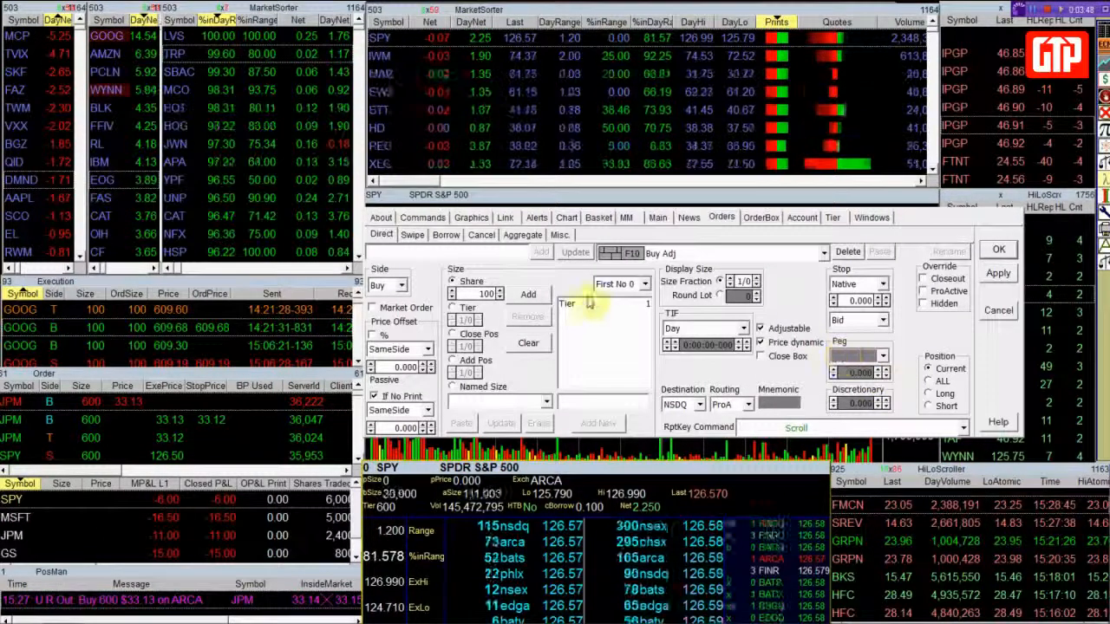
# Step: Review the direct "stop buy" order's settings without saving, and stage a 200-share SPY market stop buy on NSDQ before cancelling it
pyautogui.click(631, 253)
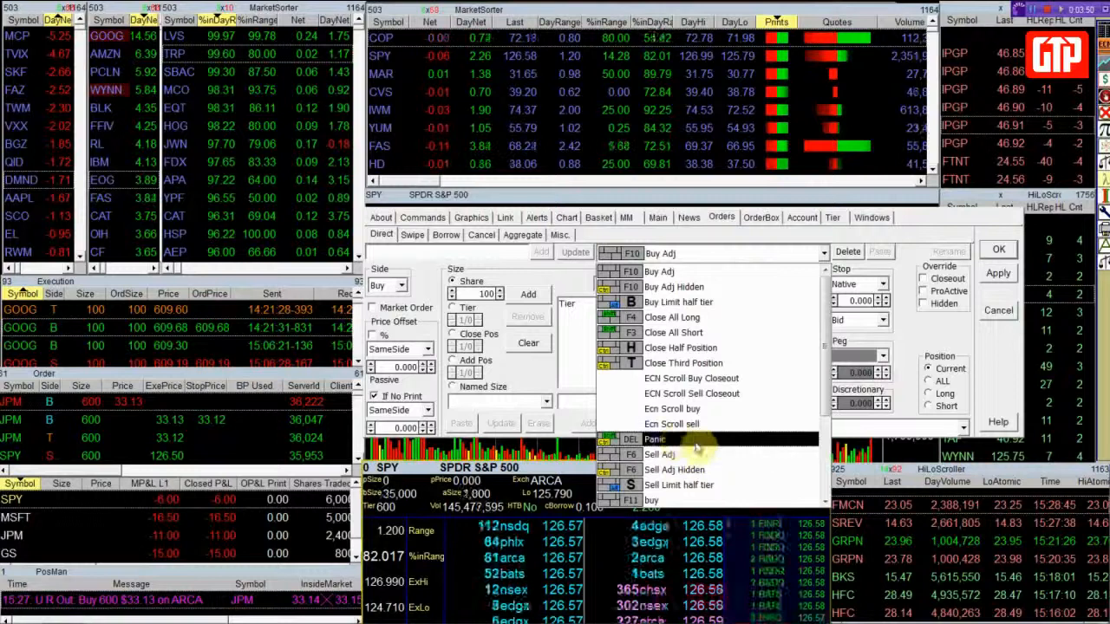
pyautogui.scroll(-2, 694, 449)
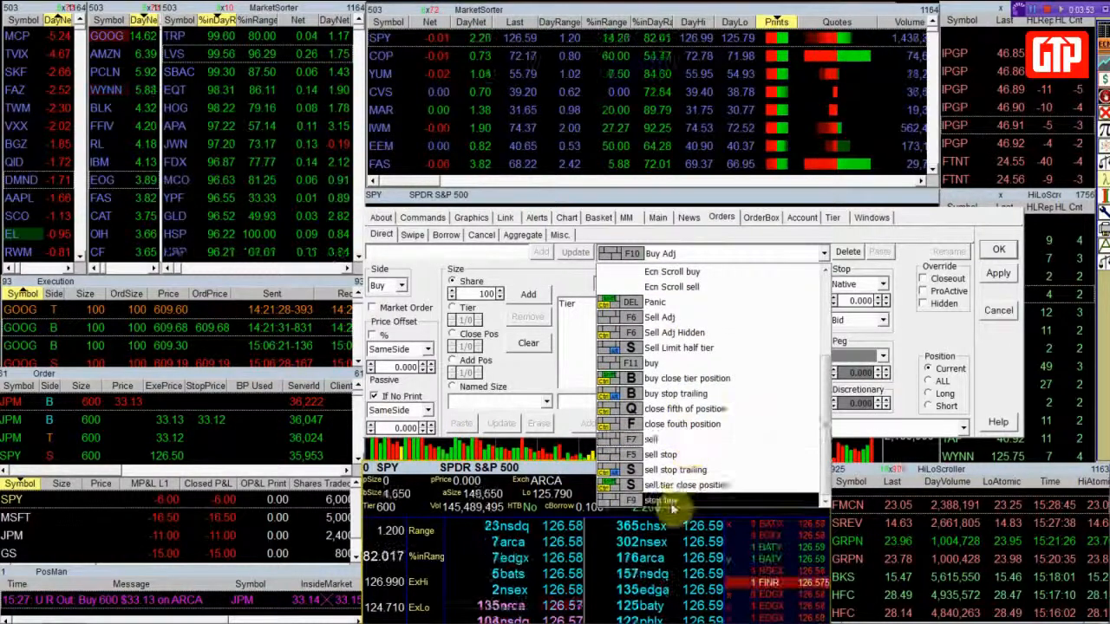
pyautogui.click(661, 501)
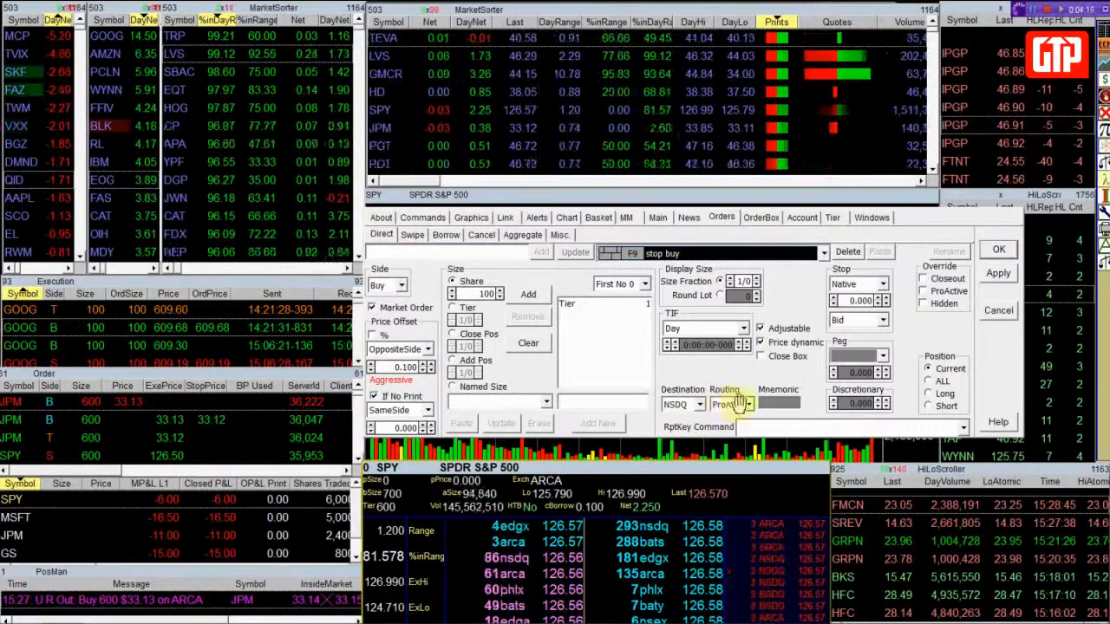
pyautogui.click(997, 312)
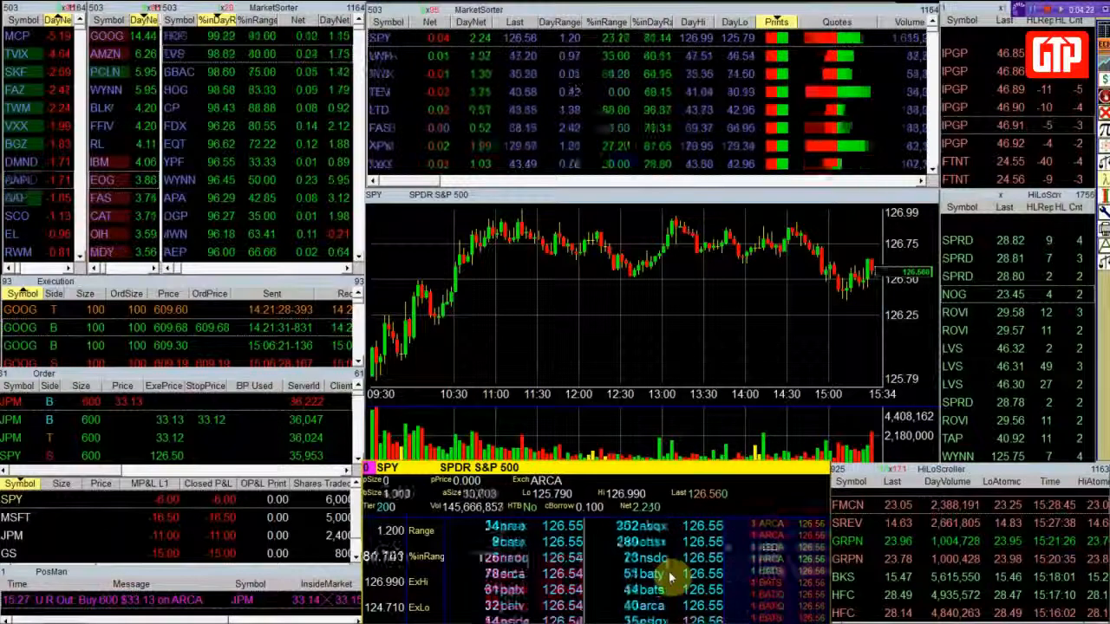
pyautogui.press('F1')
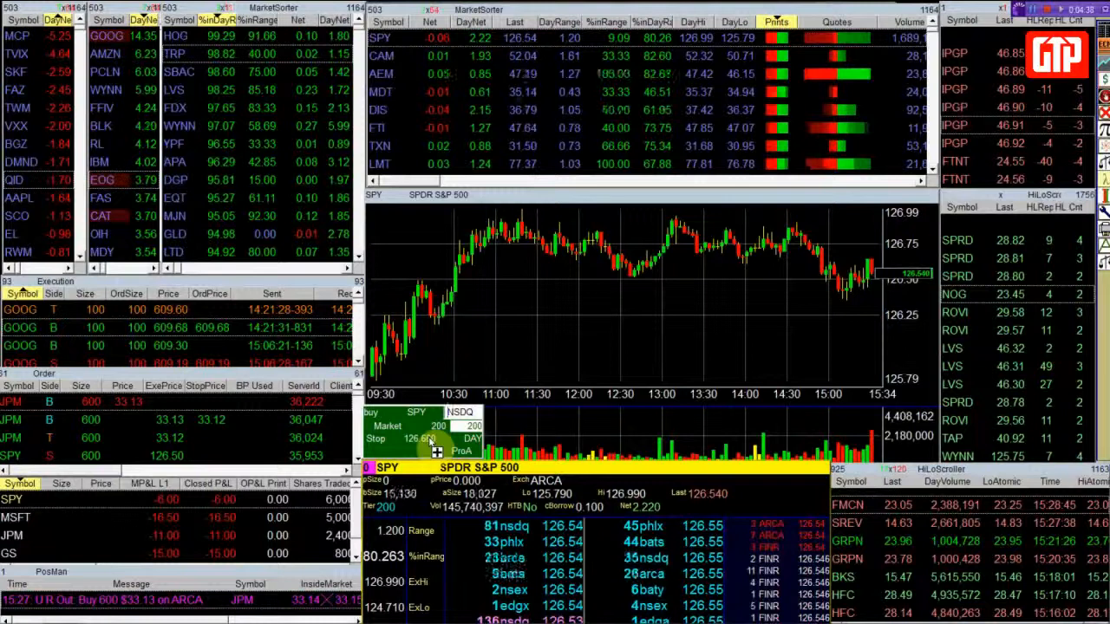
pyautogui.press('Escape')
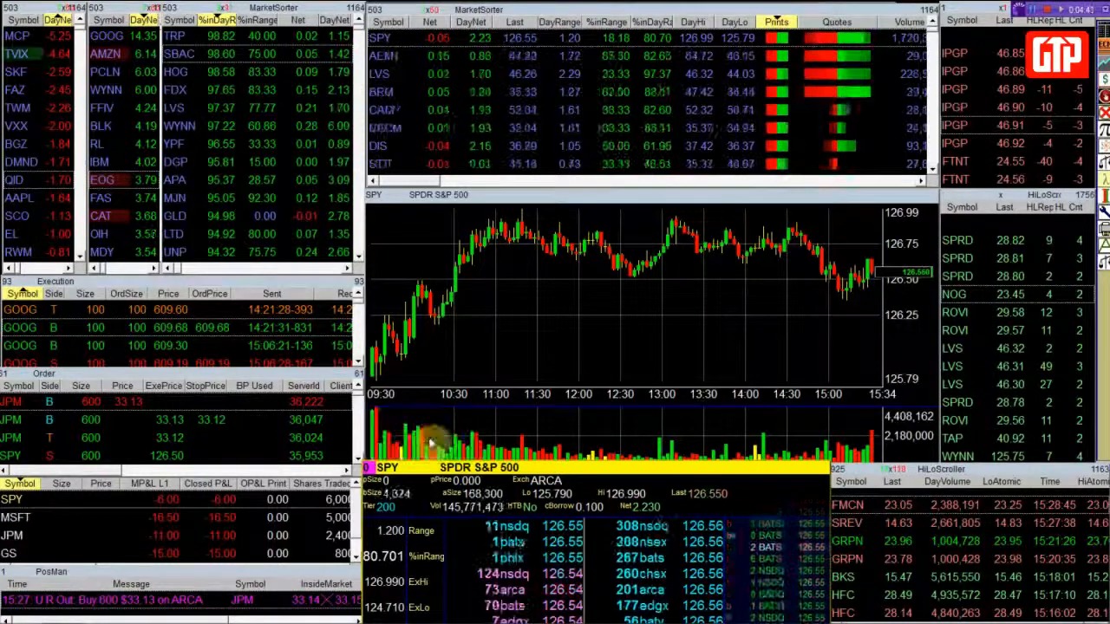
# Step: Review the Buy Adj order's settings again, and stage a 200-share SPY stop buy with a limit price on NSDQ before cancelling it
pyautogui.rightClick(501, 529)
pyautogui.click(582, 266)
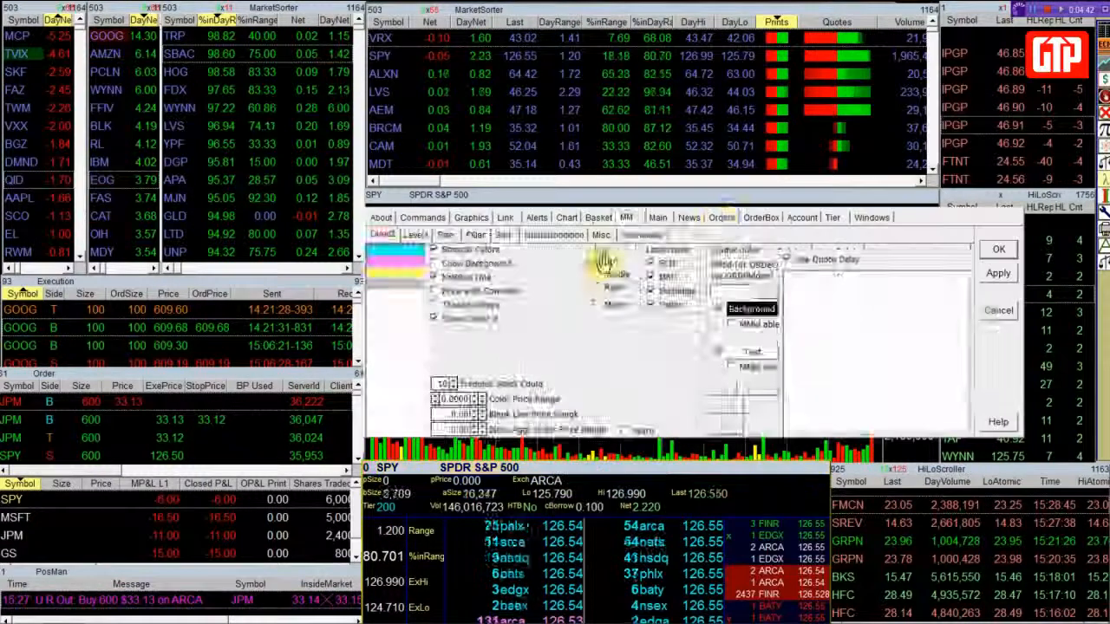
pyautogui.click(717, 219)
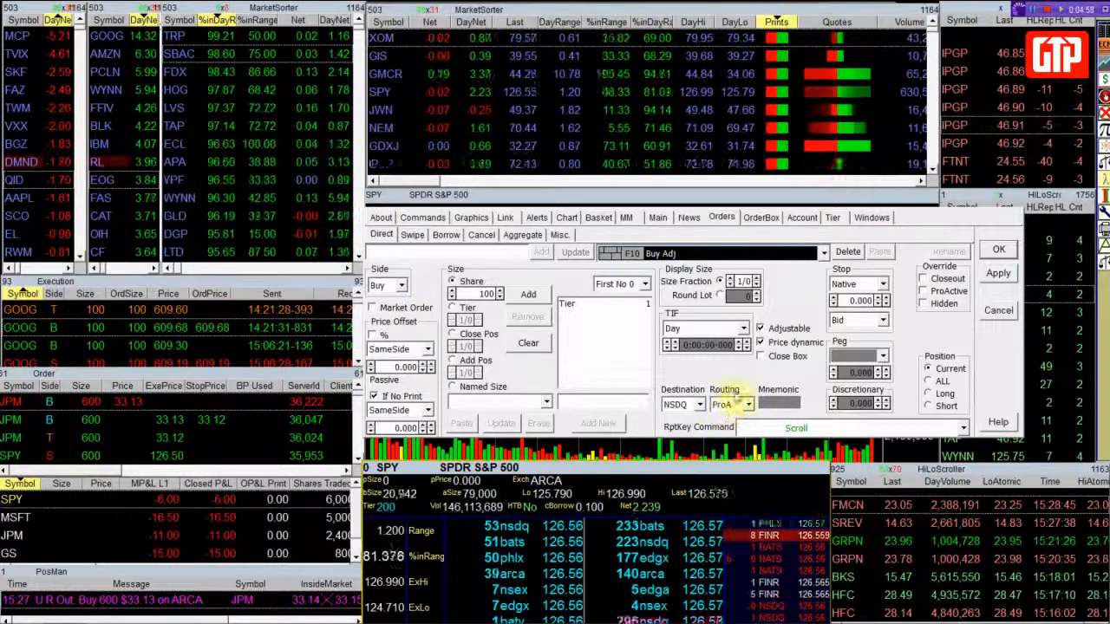
pyautogui.click(1003, 250)
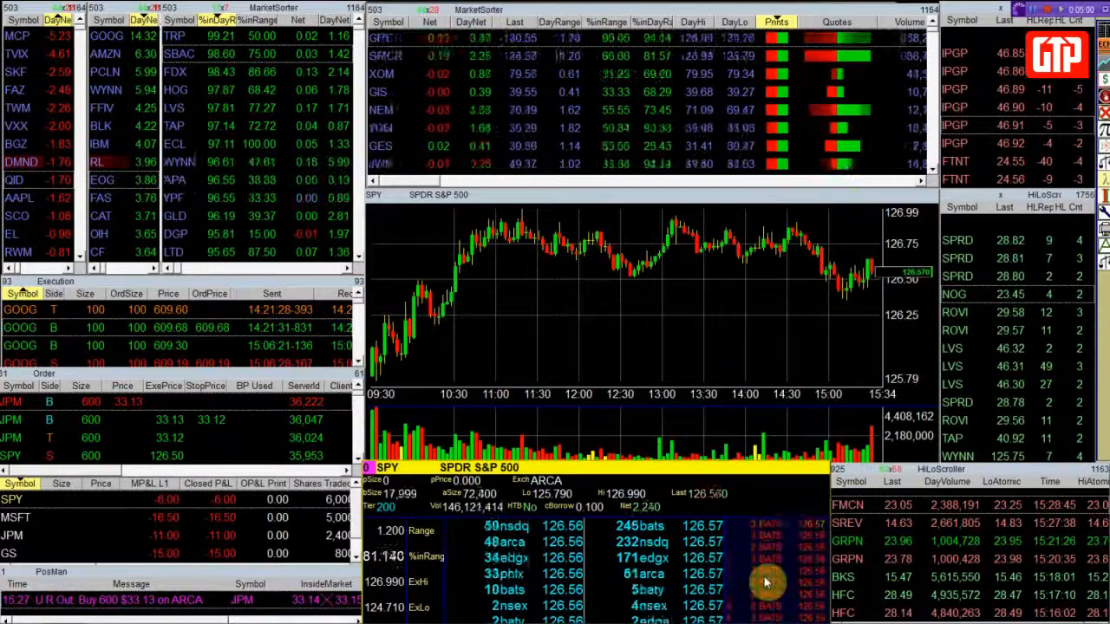
pyautogui.press('F1')
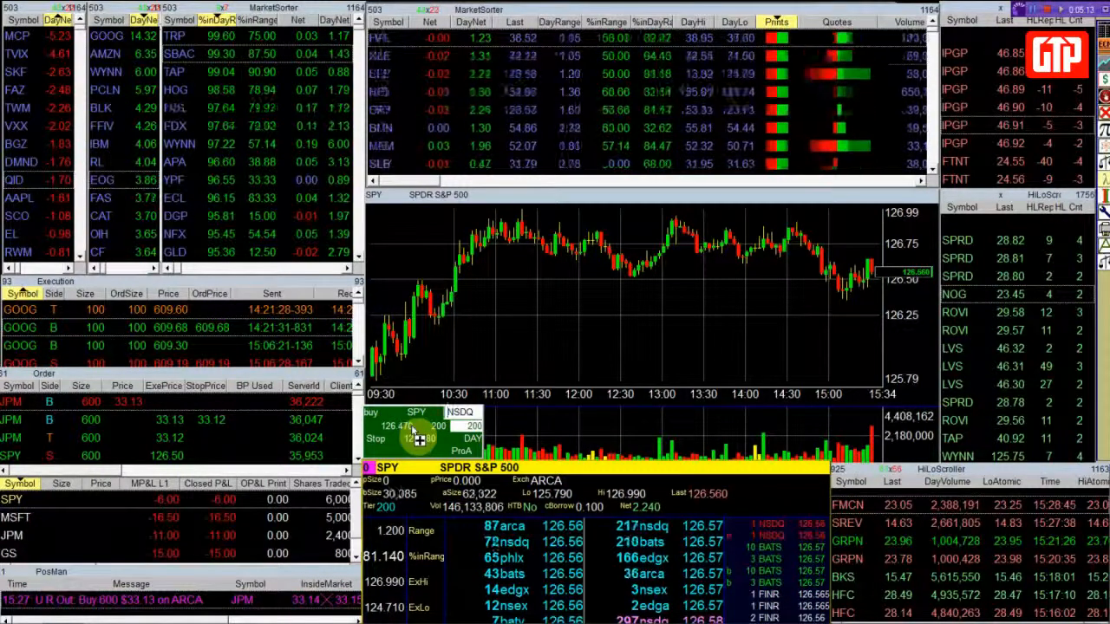
pyautogui.press('Escape')
# Step: Check the settings of the direct "buy" market order and send a 100-share SPY market buy to ARCA
pyautogui.rightClick(640, 542)
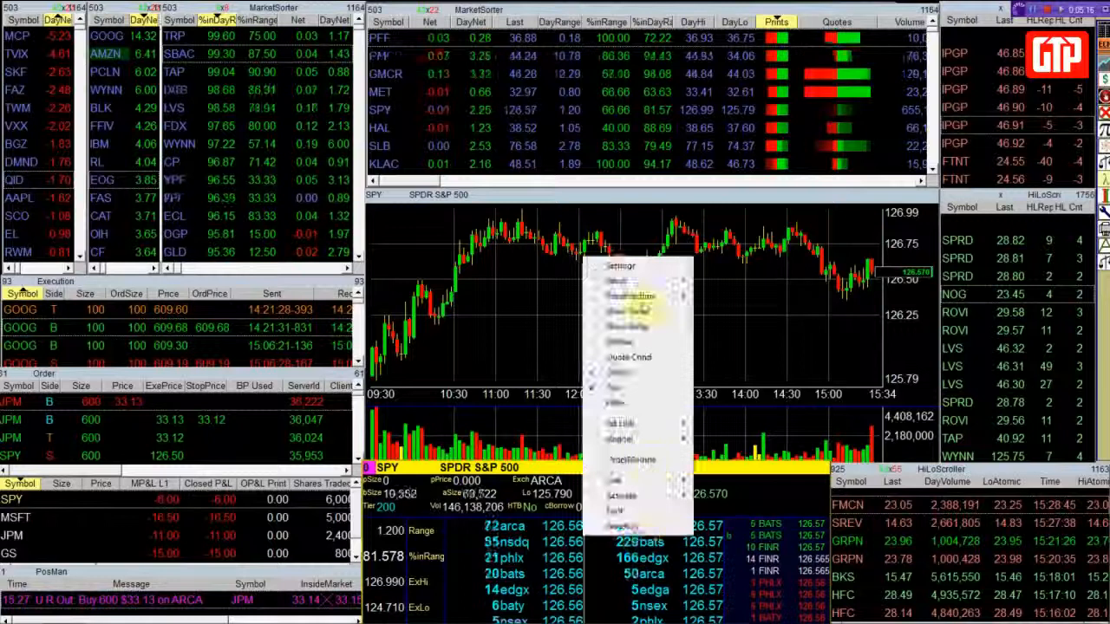
pyautogui.click(639, 279)
pyautogui.click(722, 217)
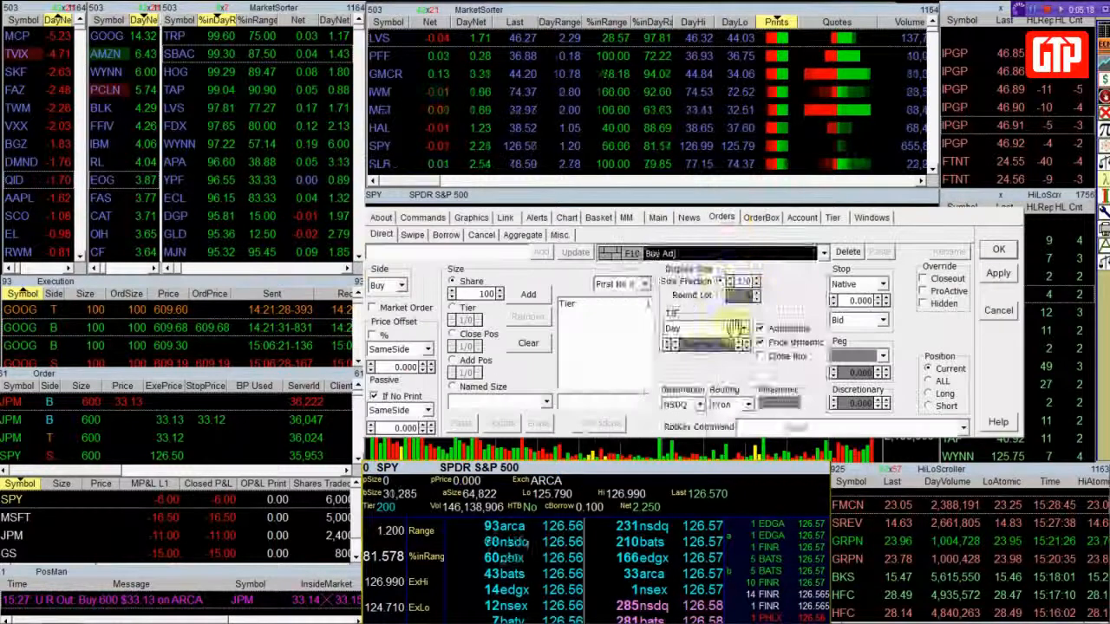
pyautogui.click(735, 254)
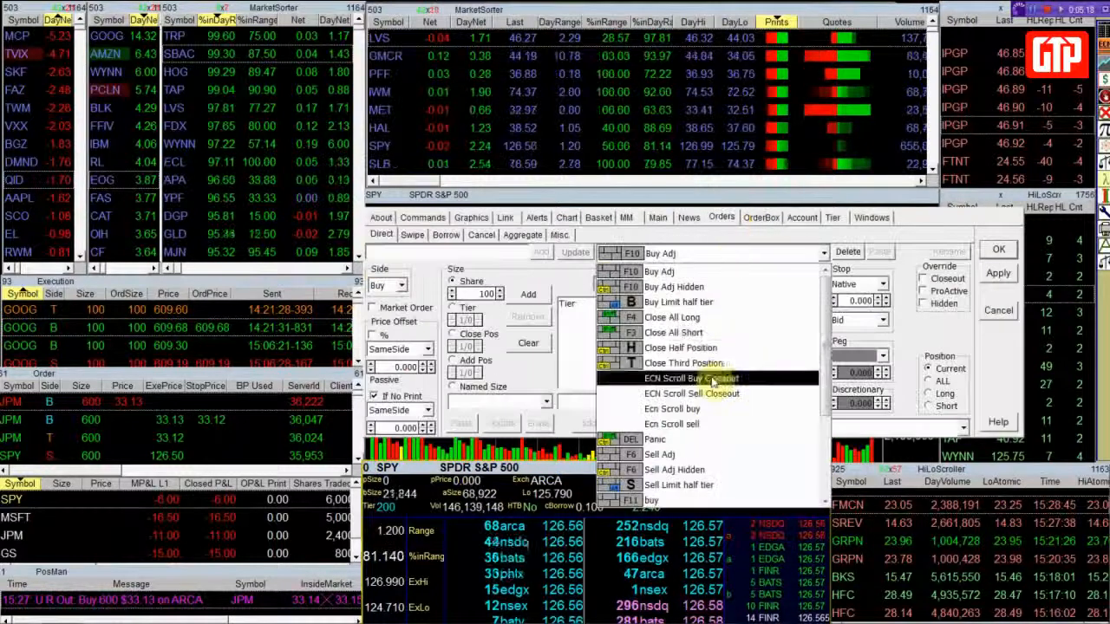
pyautogui.click(693, 500)
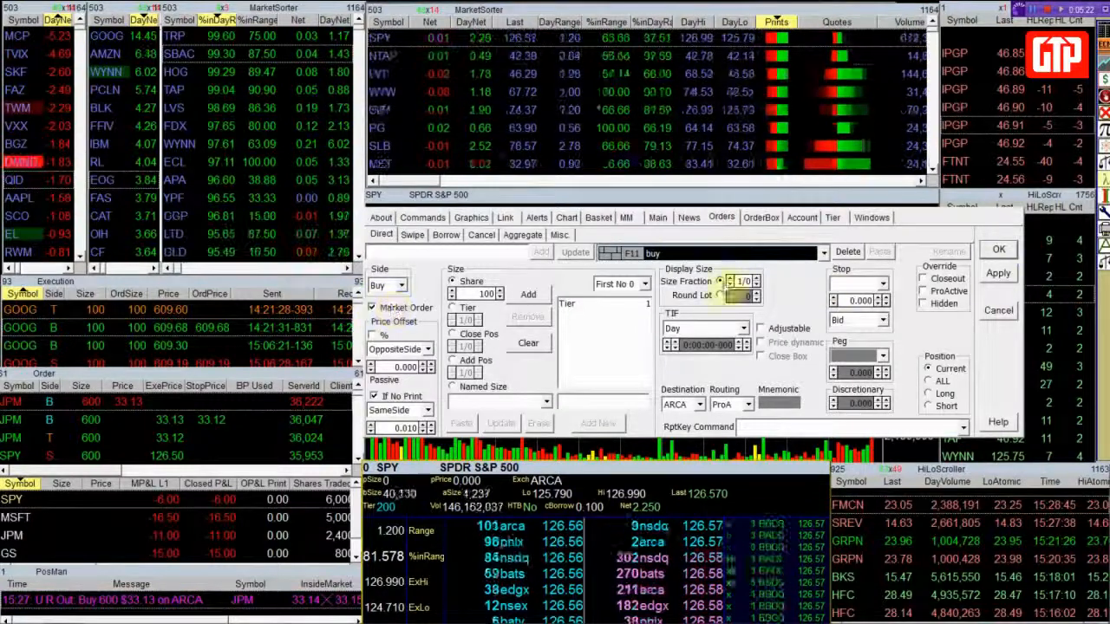
pyautogui.click(1001, 251)
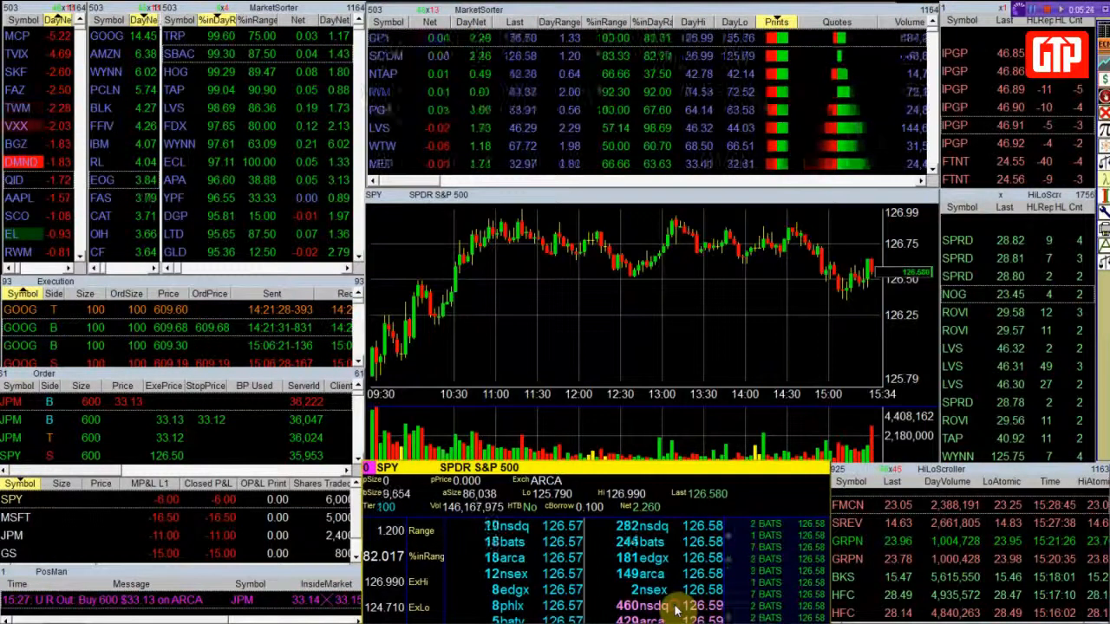
pyautogui.click(676, 610)
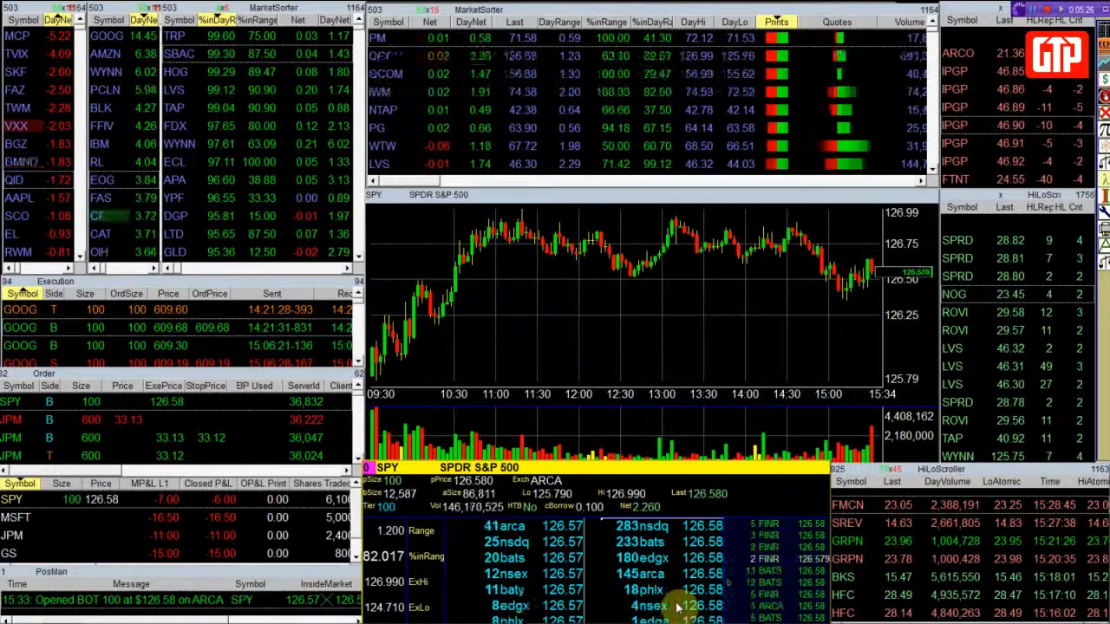
# Step: Close the SPY position by selling 100 shares at market on ARCA
pyautogui.press('F2')
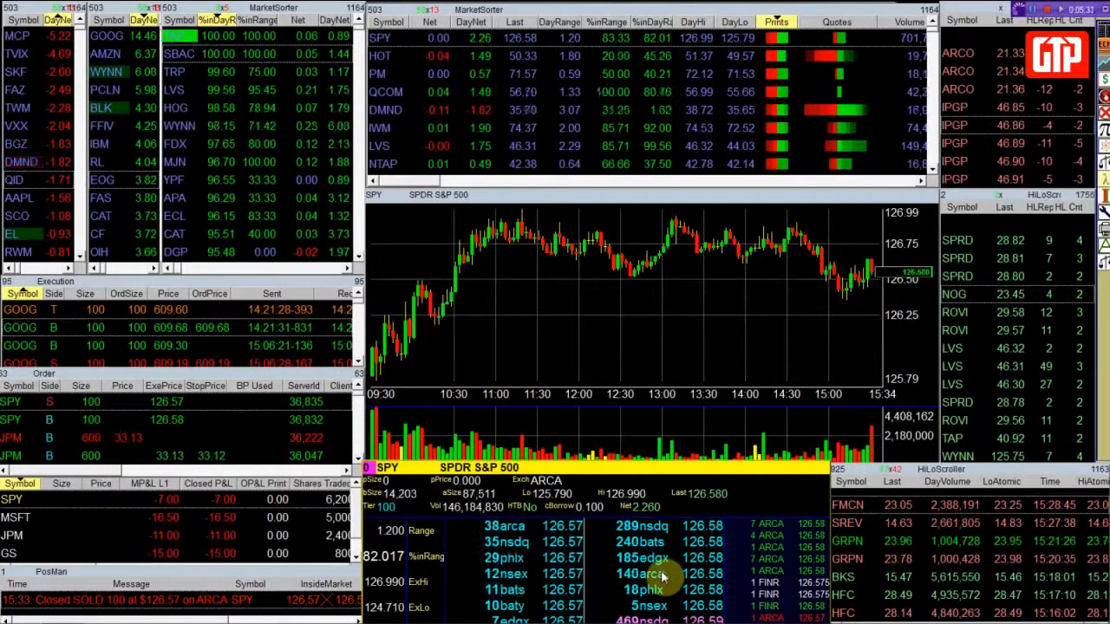
# Step: Examine the Buy Swipe Through order's settings, including its price offset, IOC time in force, excluded exchanges and SWIP swipe type
pyautogui.rightClick(663, 576)
pyautogui.click(686, 298)
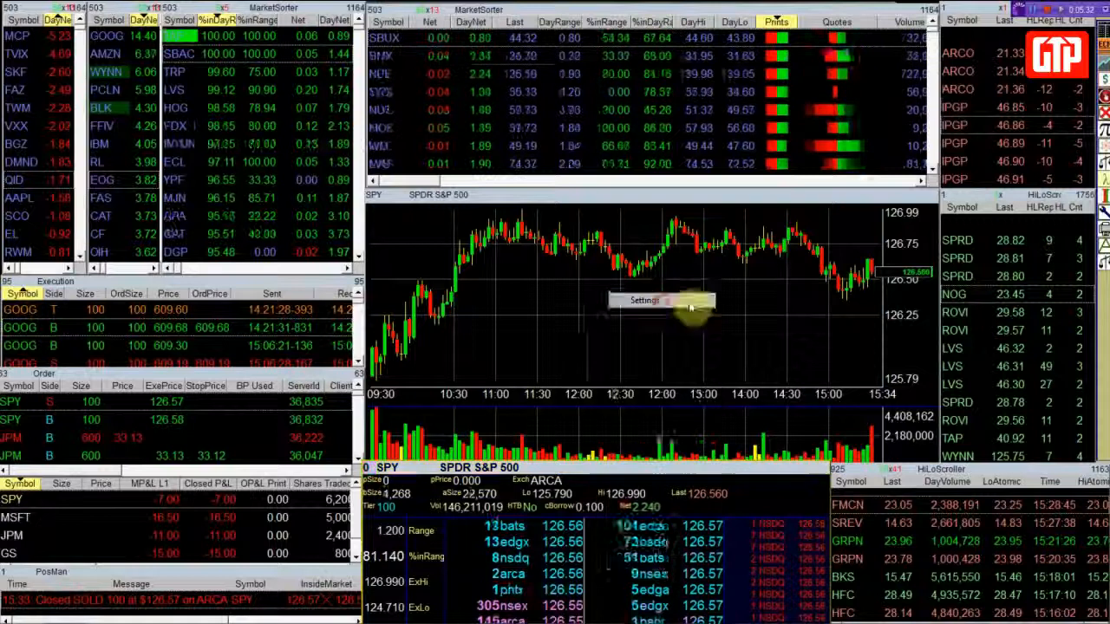
pyautogui.click(720, 218)
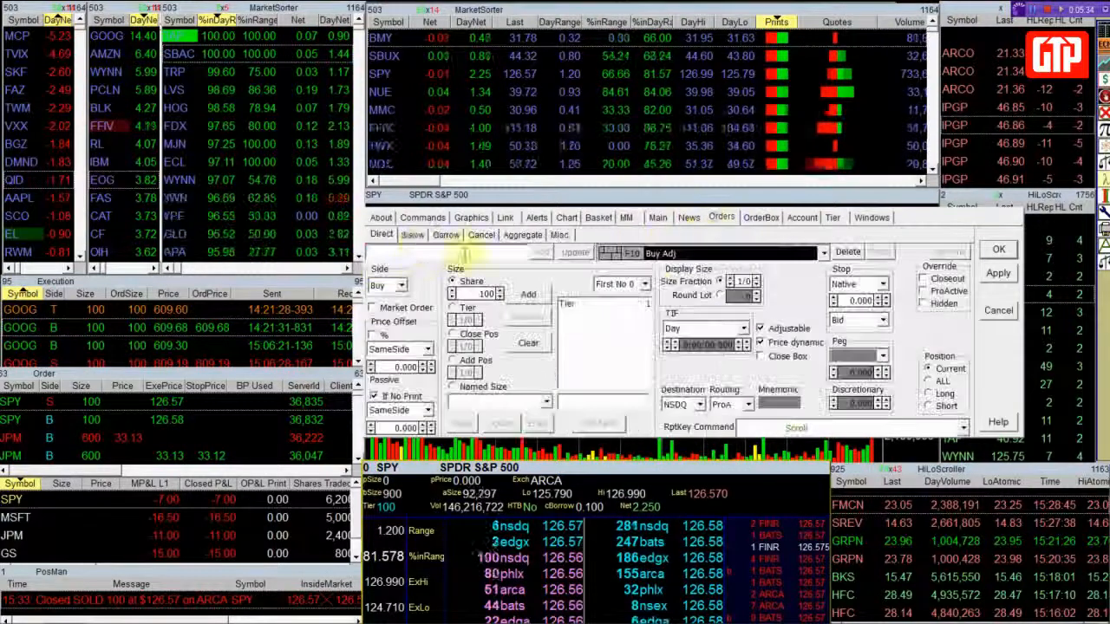
pyautogui.click(417, 237)
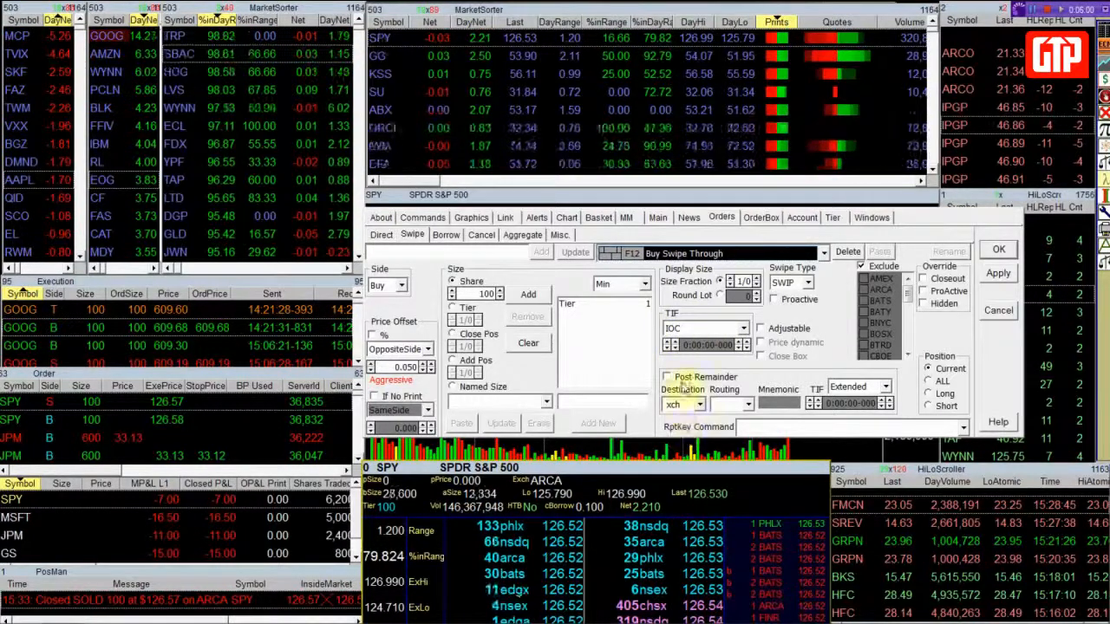
pyautogui.click(801, 283)
pyautogui.click(785, 291)
pyautogui.click(995, 251)
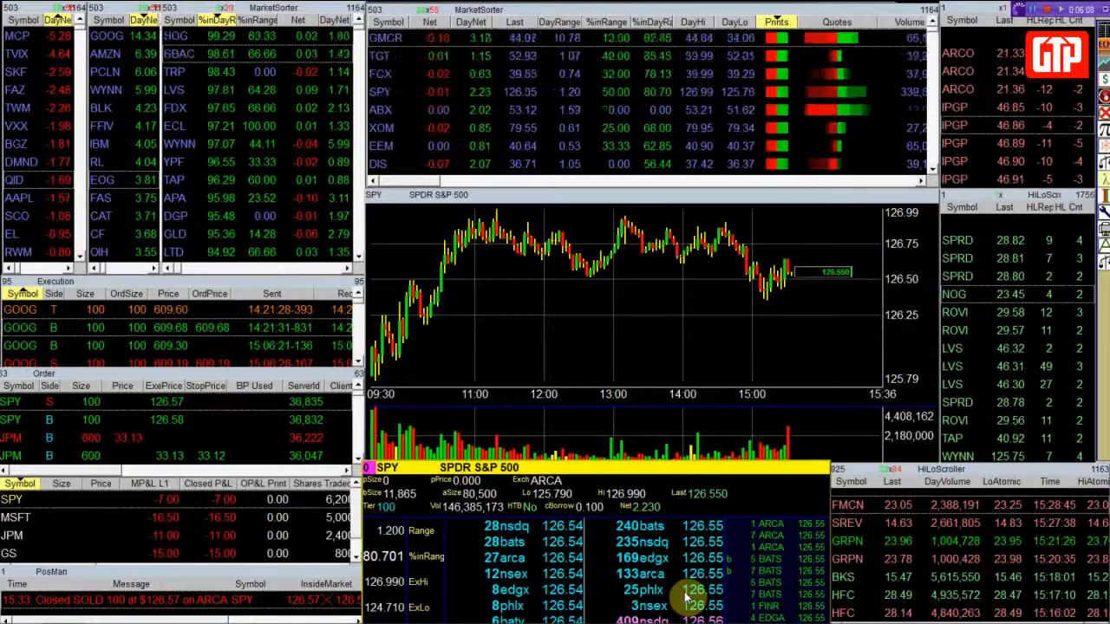
# Step: Buy 100 SPY shares with the swipe-through order, and close the position with a 100-share sell on ARCA
pyautogui.press('F1')
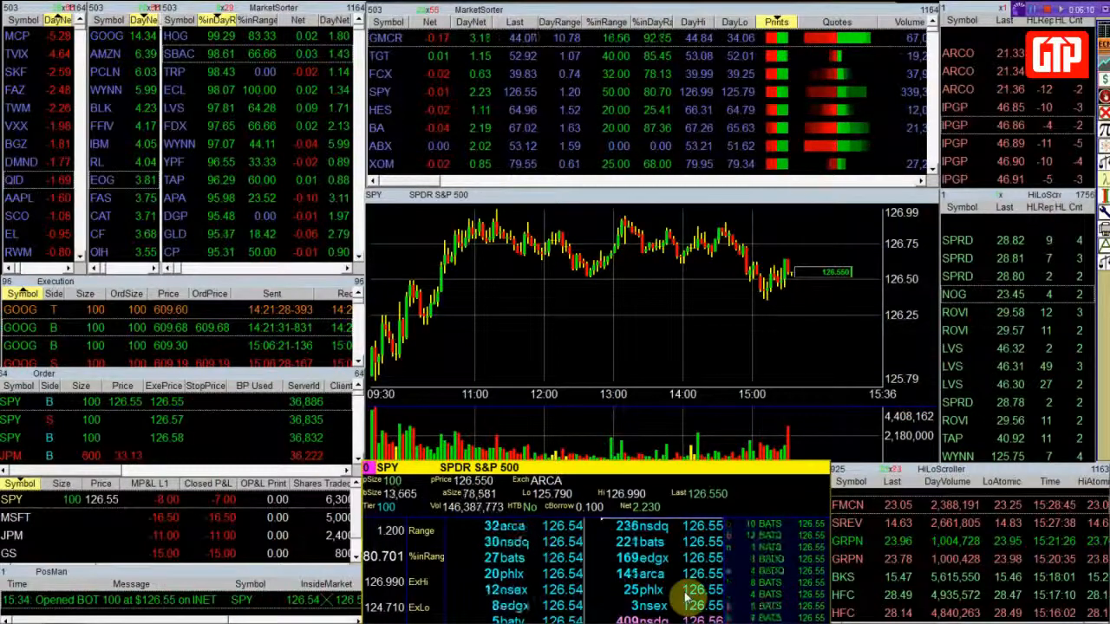
pyautogui.press('F2')
# Step: Examine the direct Panic order's settings, including its Close side, market order, ClosePos size and ALL position scope
pyautogui.rightClick(624, 578)
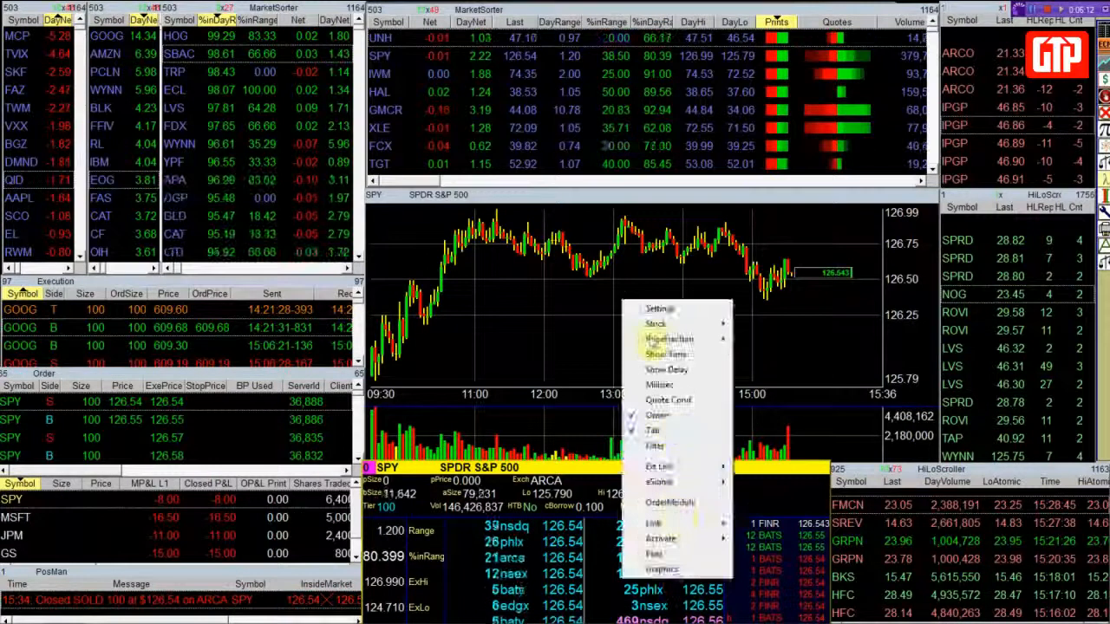
pyautogui.click(659, 339)
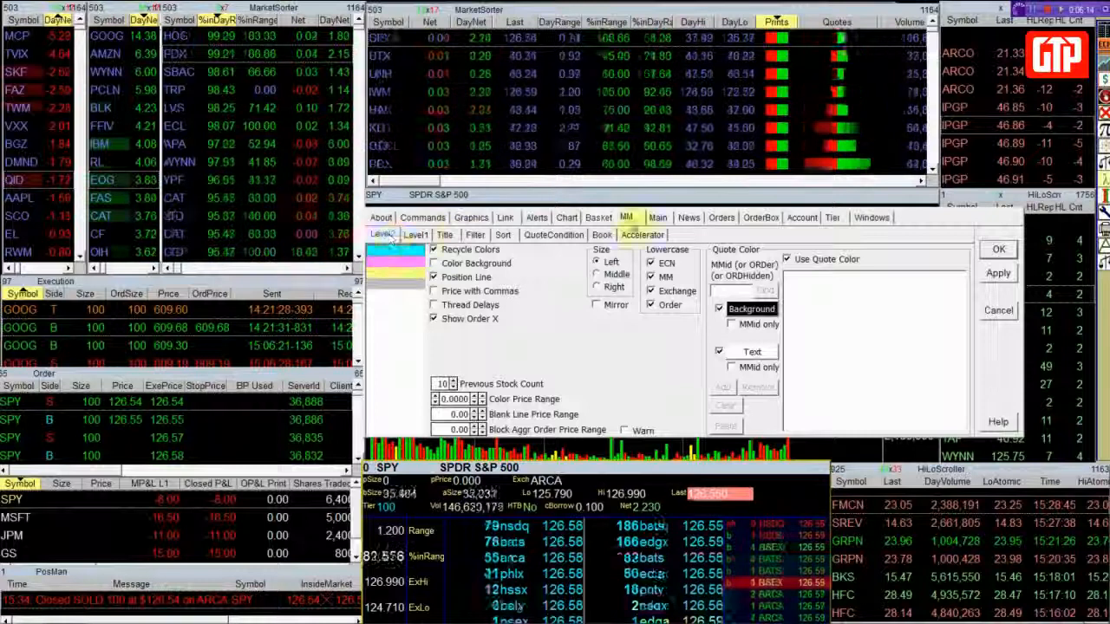
pyautogui.click(722, 218)
pyautogui.click(677, 254)
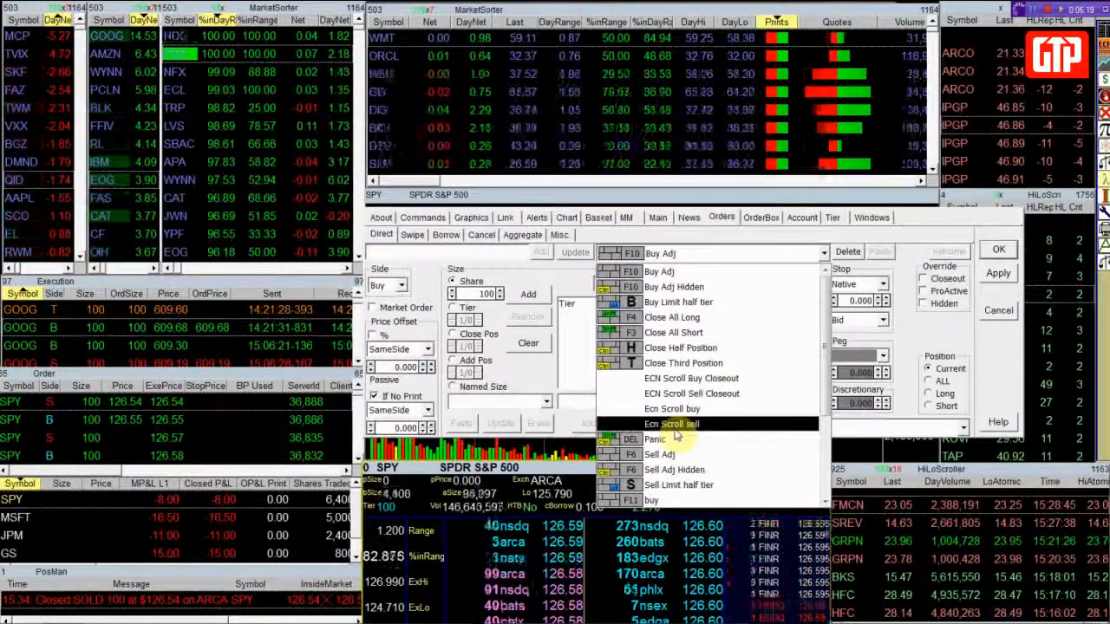
pyautogui.click(675, 439)
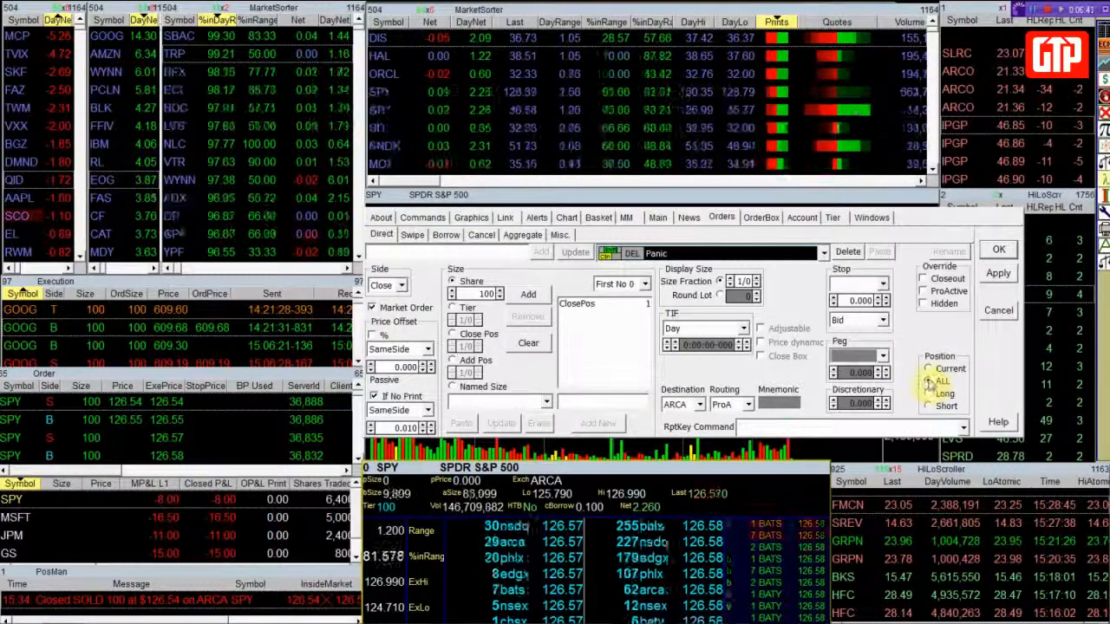
# Step: Examine the settings of the direct Close All Long, Close All Short and Close Half Position orders
pyautogui.click(707, 258)
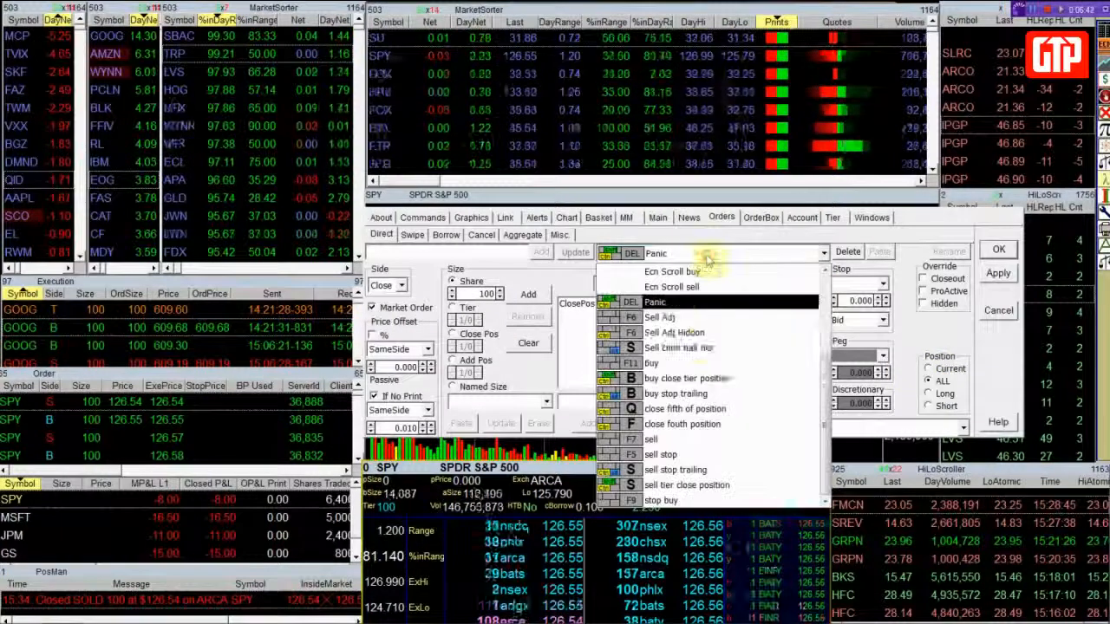
pyautogui.scroll(3, 701, 338)
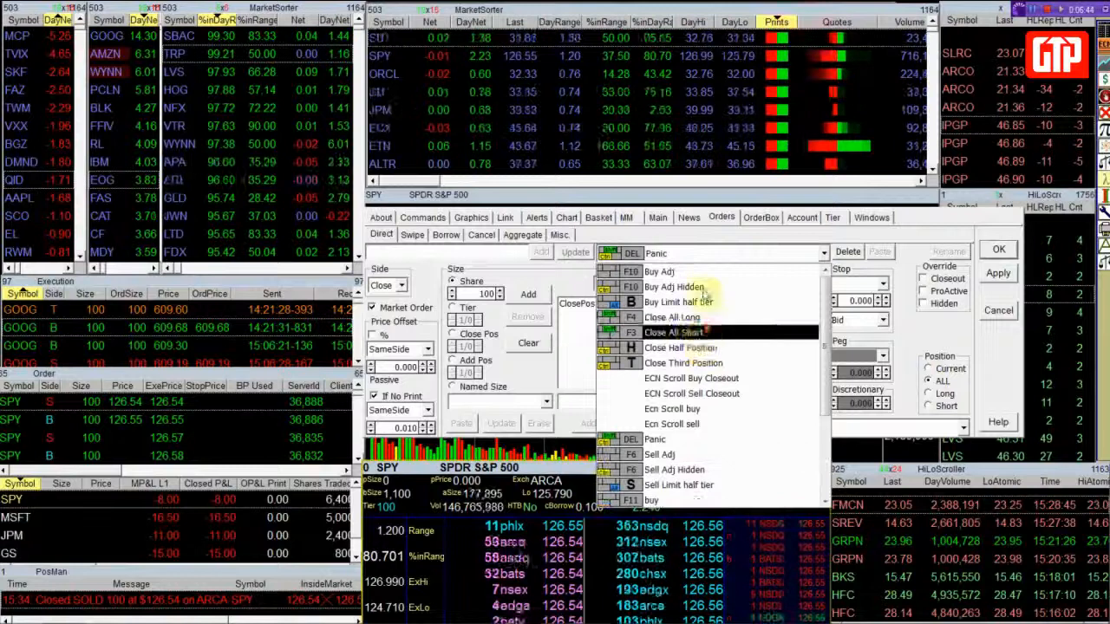
pyautogui.click(689, 309)
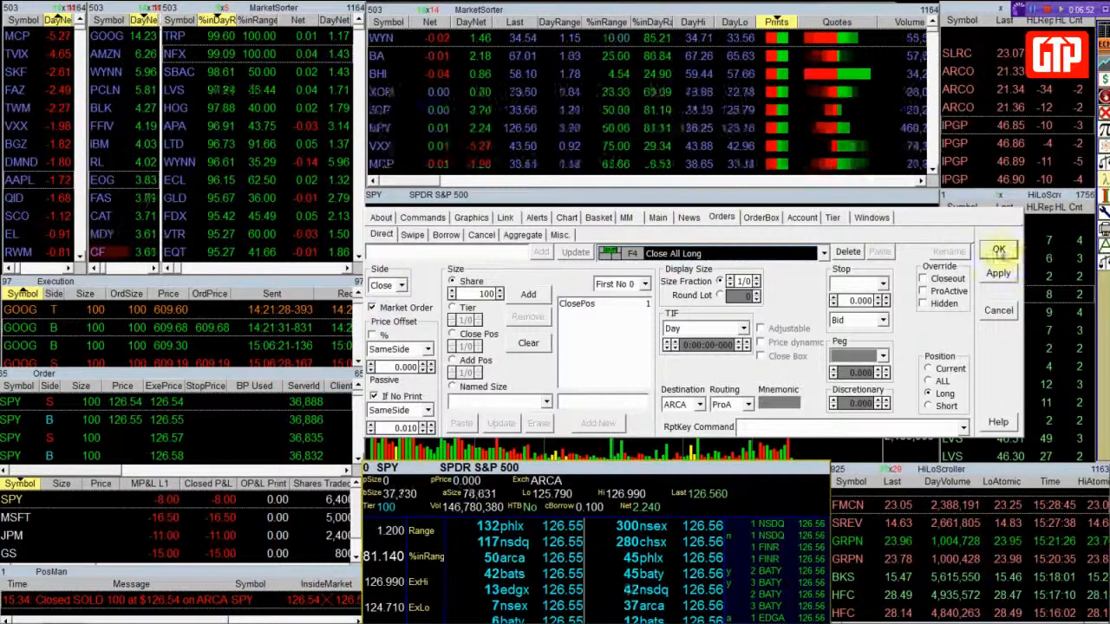
pyautogui.click(720, 253)
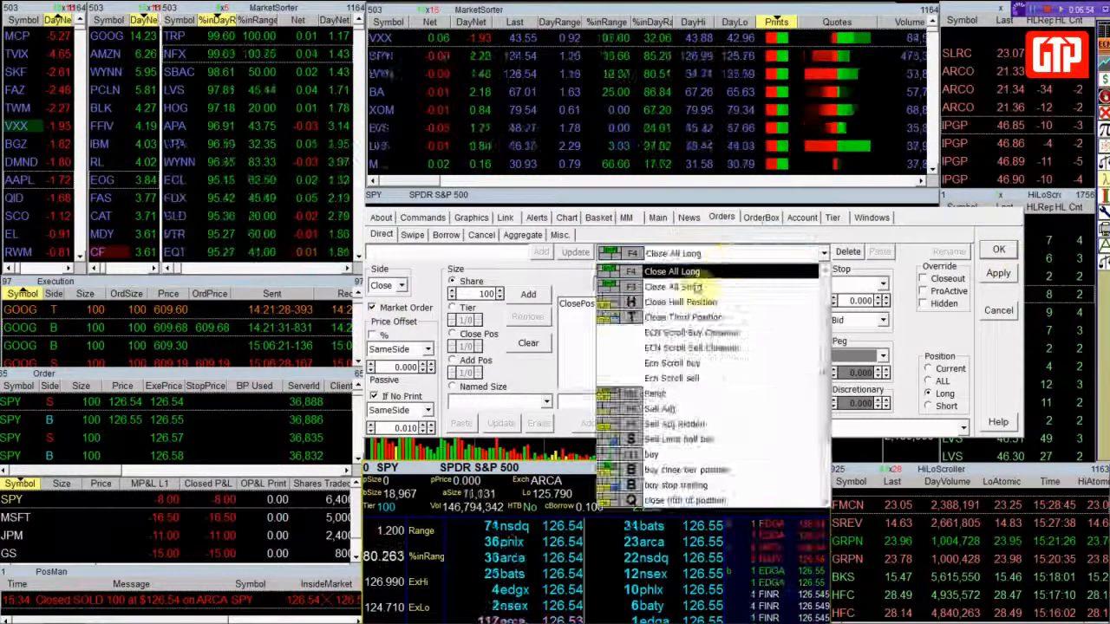
pyautogui.click(675, 287)
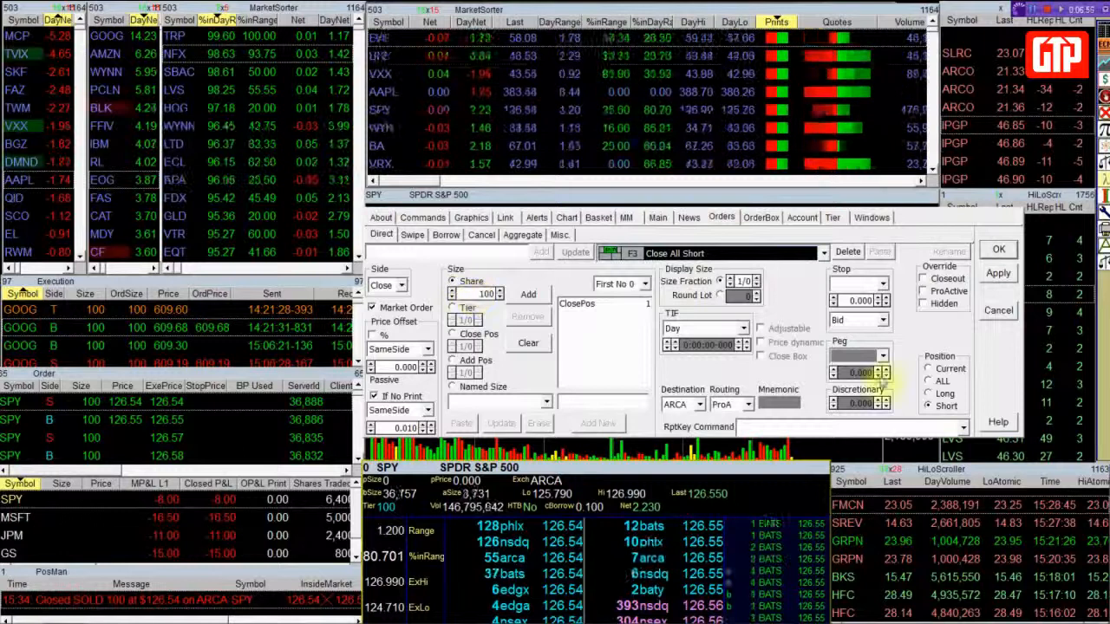
pyautogui.click(698, 254)
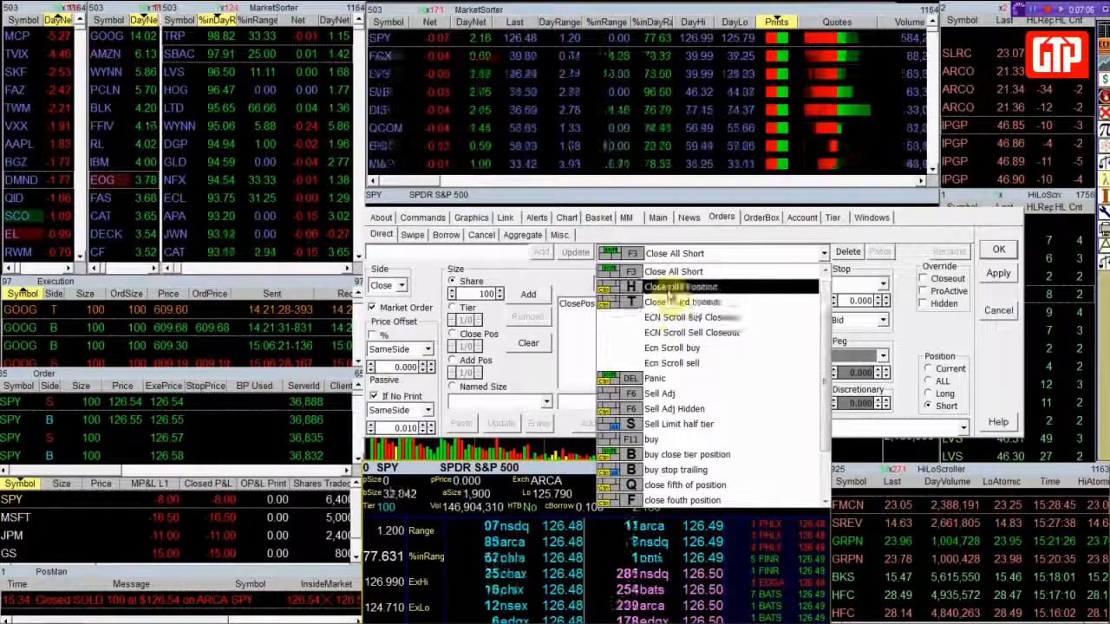
pyautogui.click(669, 291)
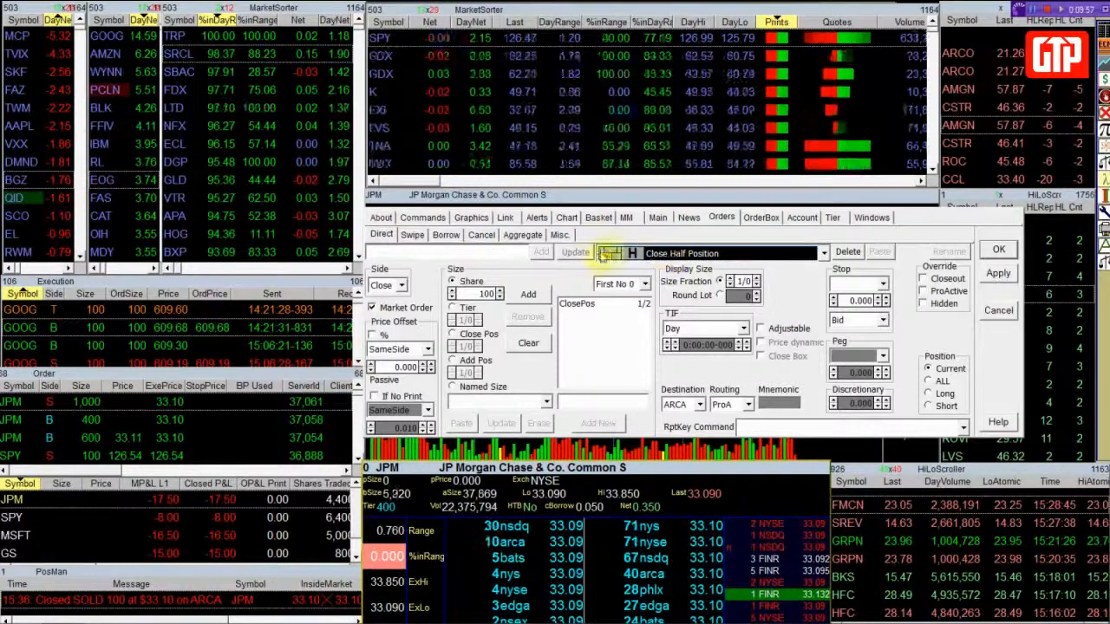
# Step: Add a direct order named "close fifth position" based on Close Half Position, with its size set to ClosePos 1/5
pyautogui.click(487, 253)
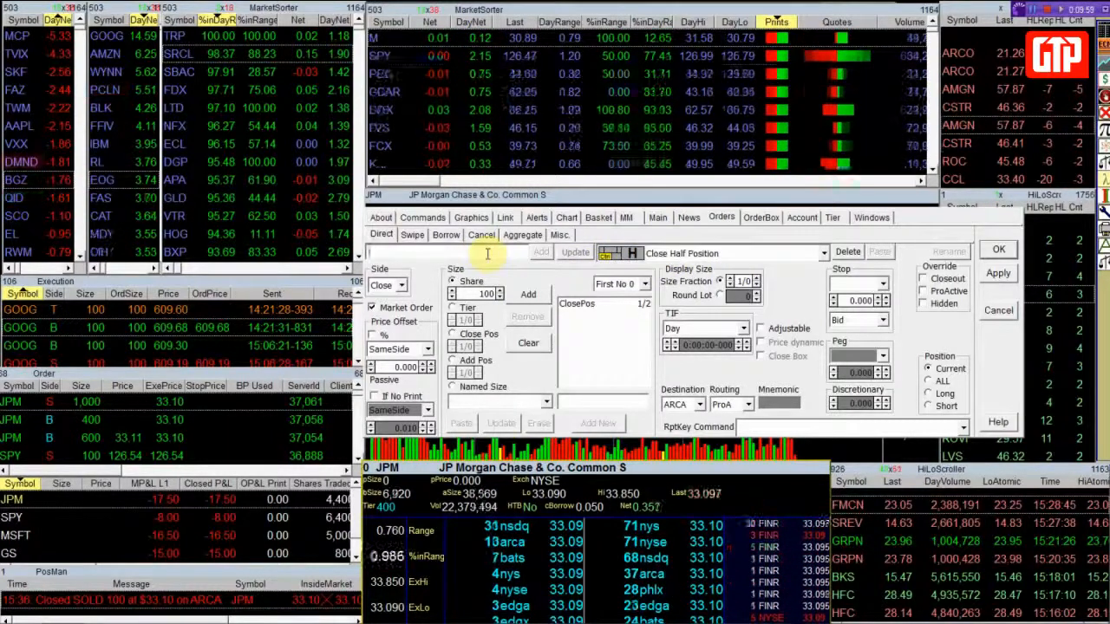
pyautogui.write('close fi')
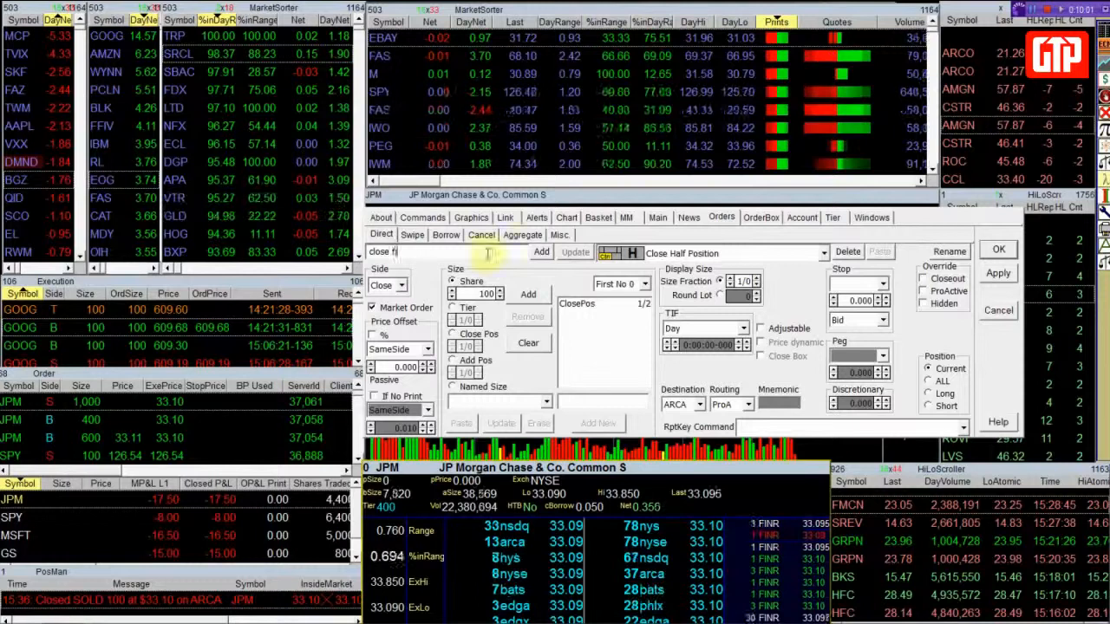
pyautogui.write('fth posi')
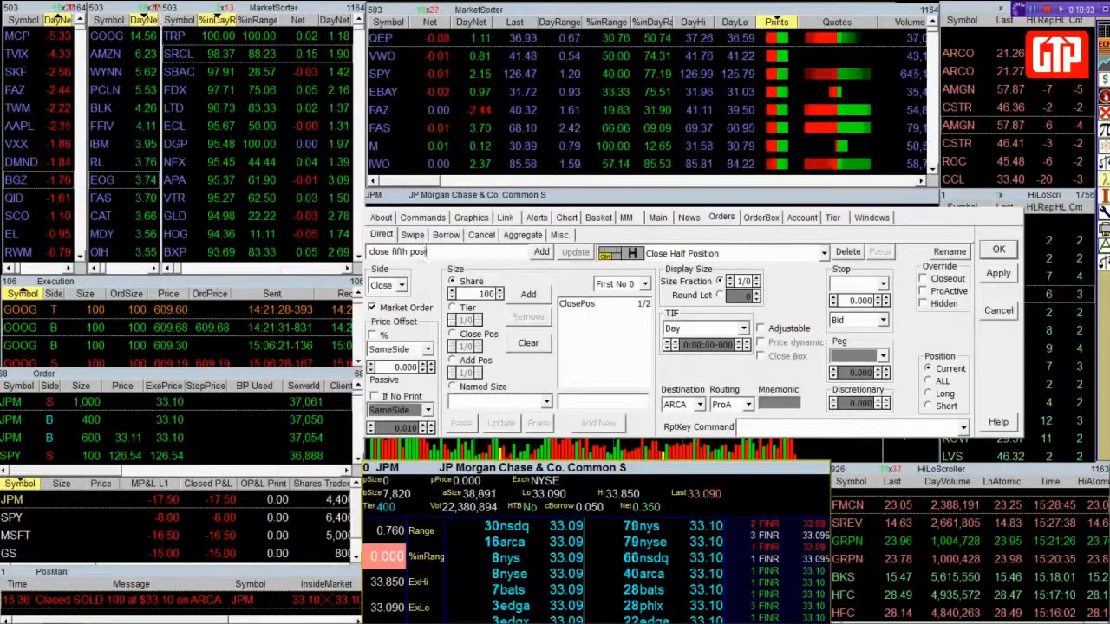
pyautogui.write('tion')
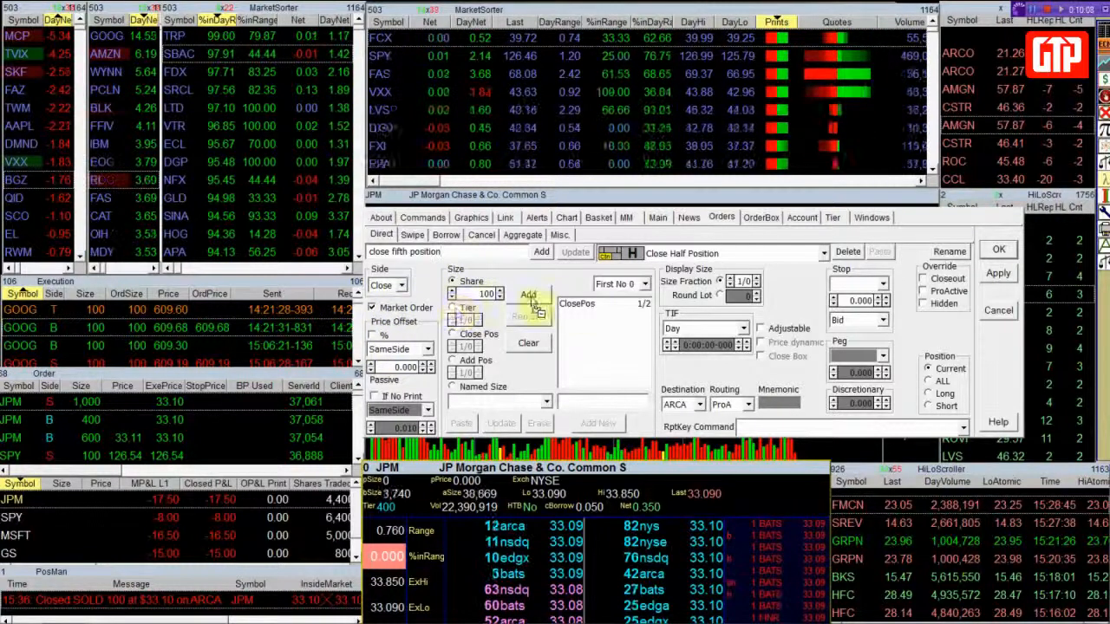
pyautogui.click(576, 303)
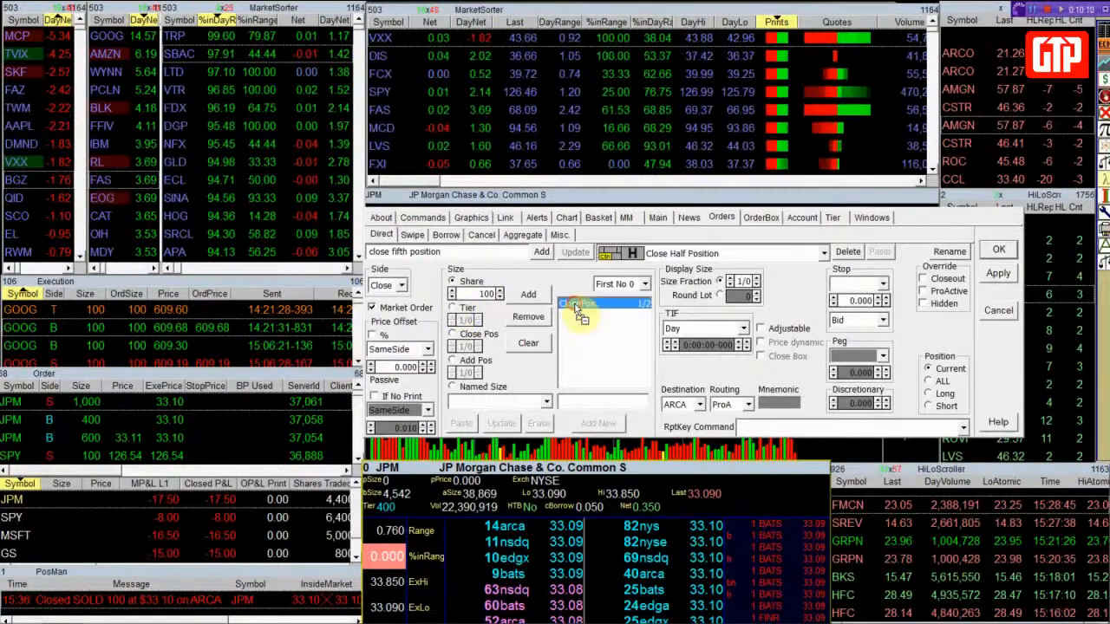
pyautogui.click(528, 318)
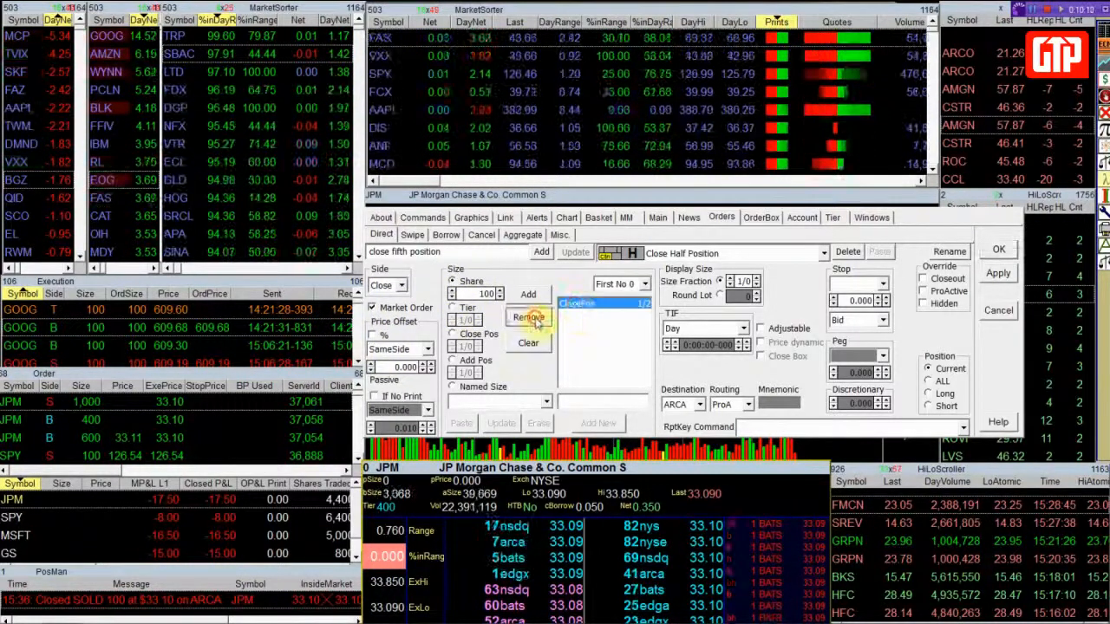
pyautogui.click(452, 334)
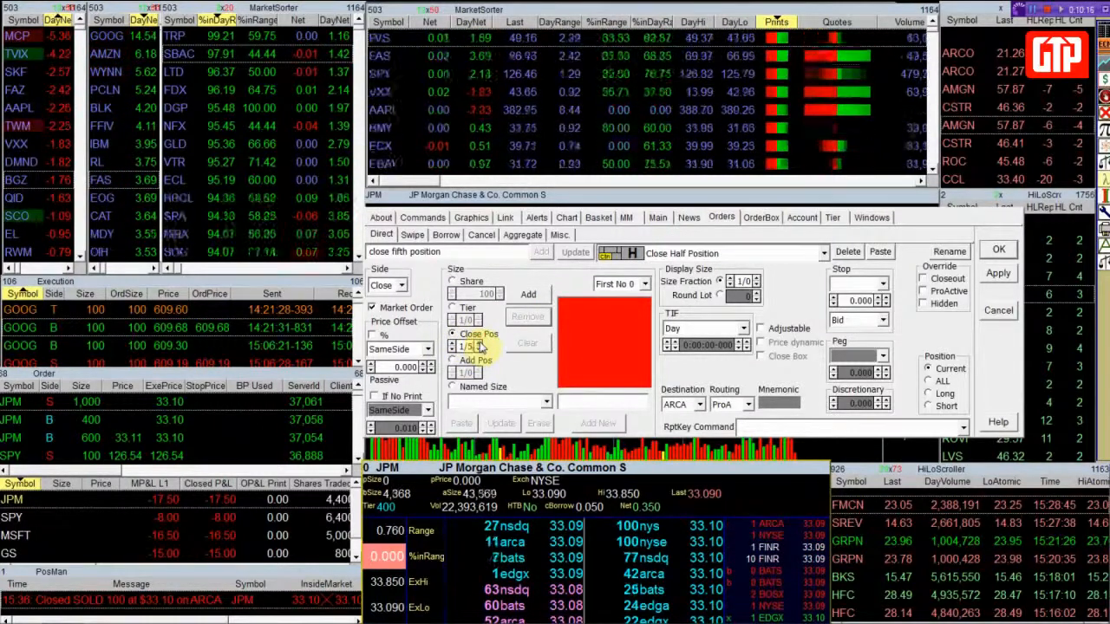
pyautogui.click(528, 294)
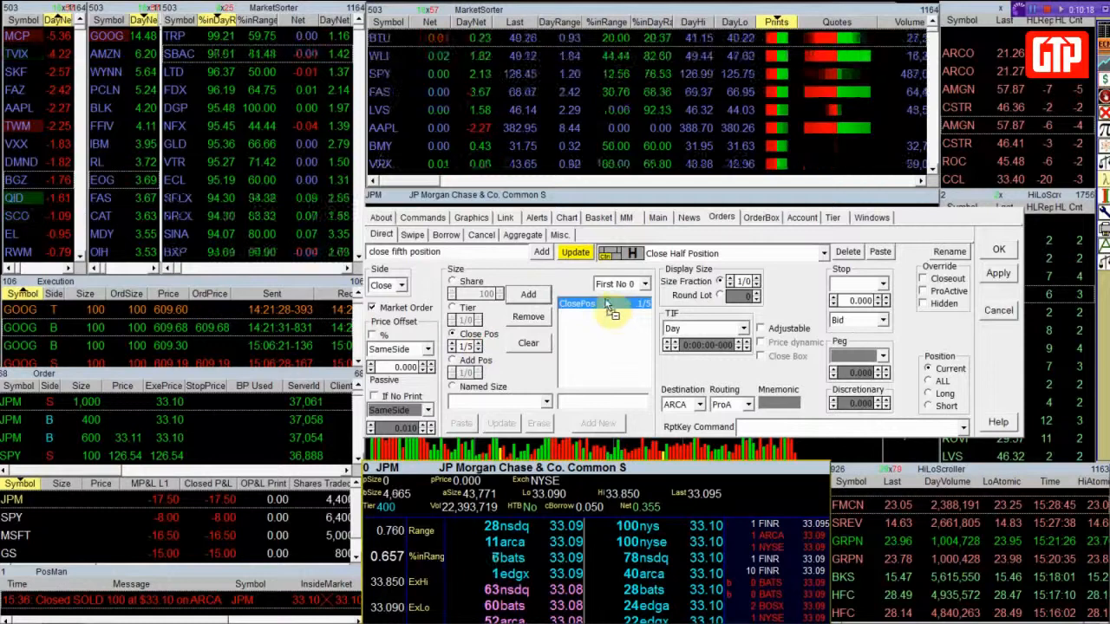
pyautogui.click(541, 252)
# Step: Find the "close fifth position" command, map it to Ctrl+E and apply the mapping
pyautogui.click(418, 218)
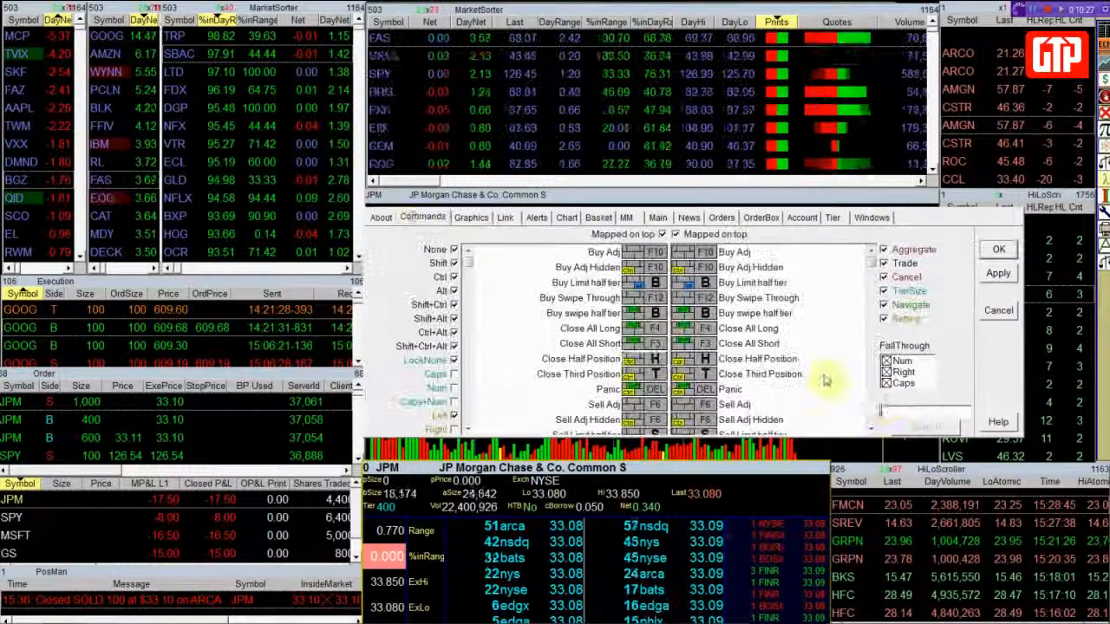
pyautogui.click(885, 407)
pyautogui.write('CLOSE')
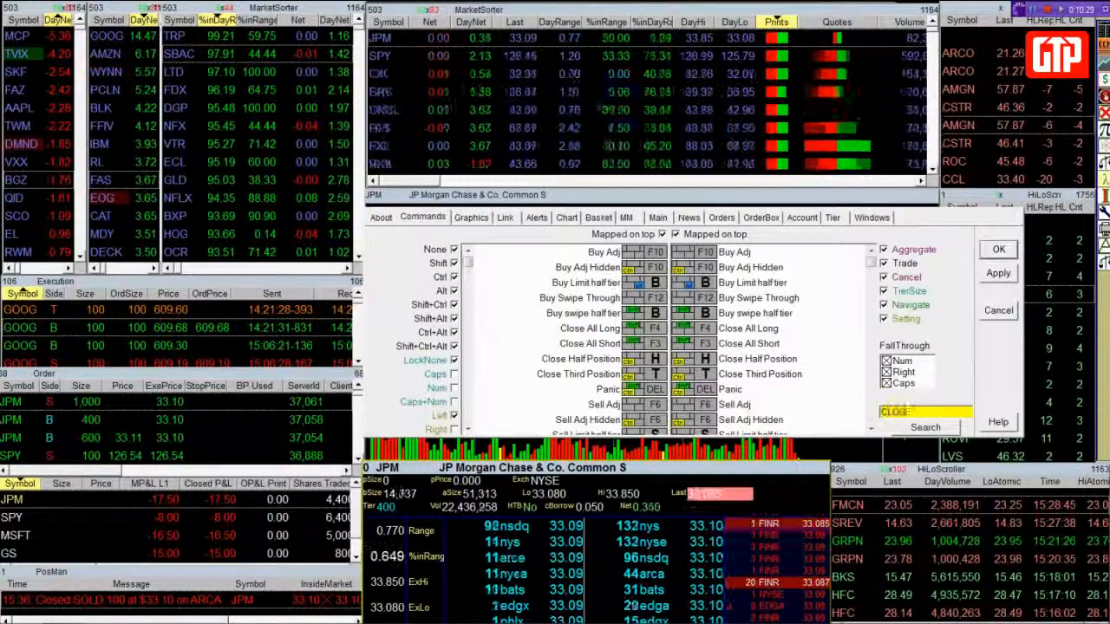
pyautogui.write(' FIFTH')
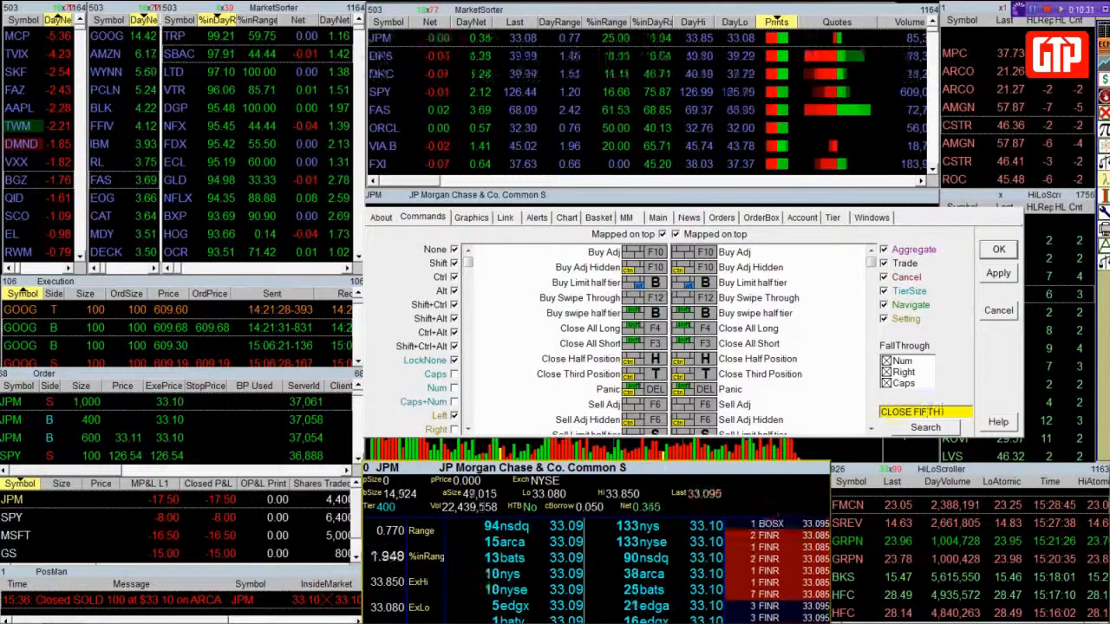
pyautogui.write(' POSITION')
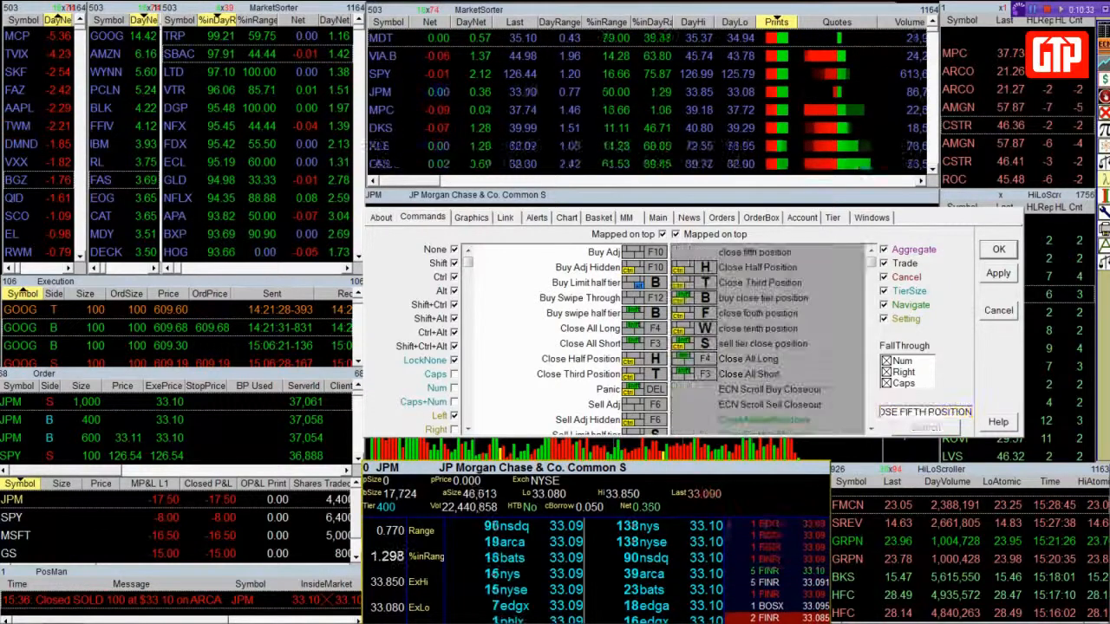
pyautogui.click(742, 254)
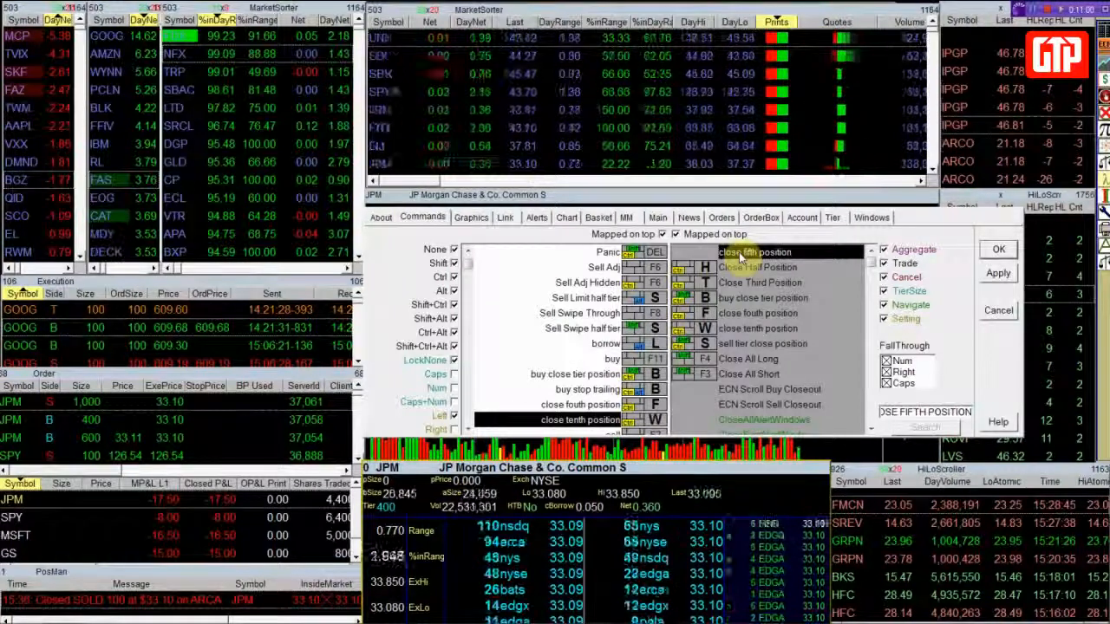
pyautogui.hotkey('ctrl', 'e')
pyautogui.doubleClick(740, 258)
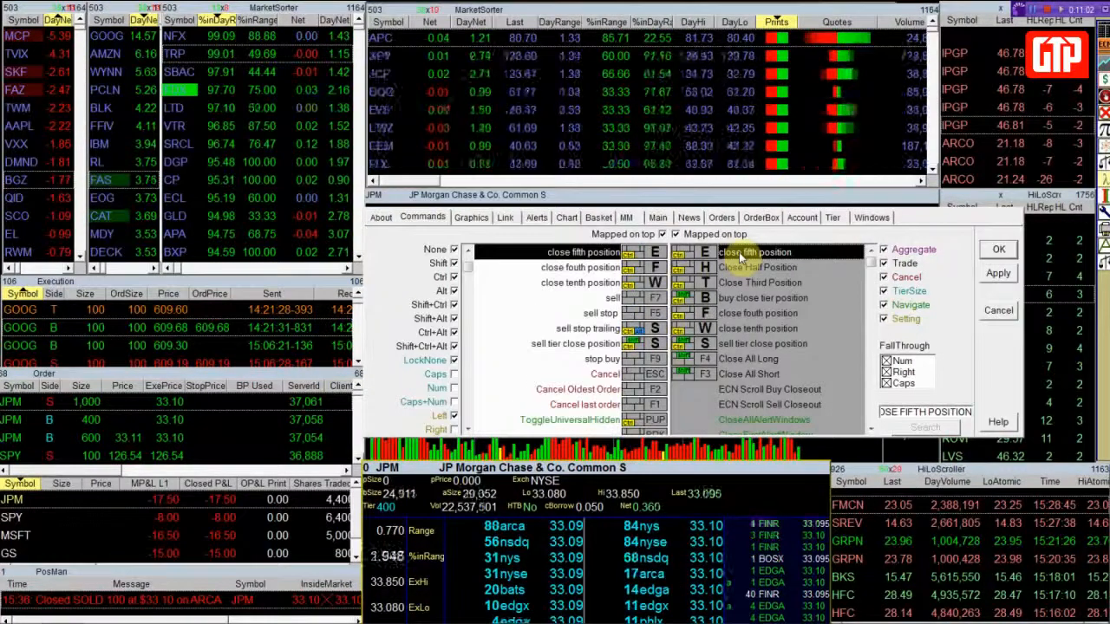
pyautogui.click(997, 274)
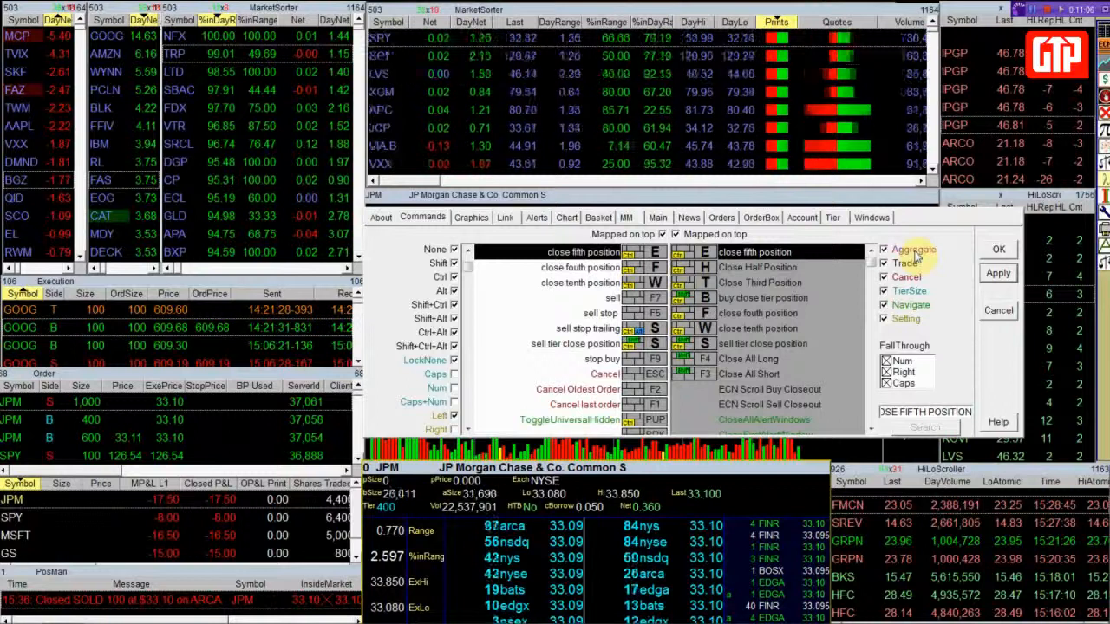
# Step: Check the close fifth position order's setup, accept the settings and buy 500 JPM shares with a 33.10 limit price
pyautogui.click(725, 219)
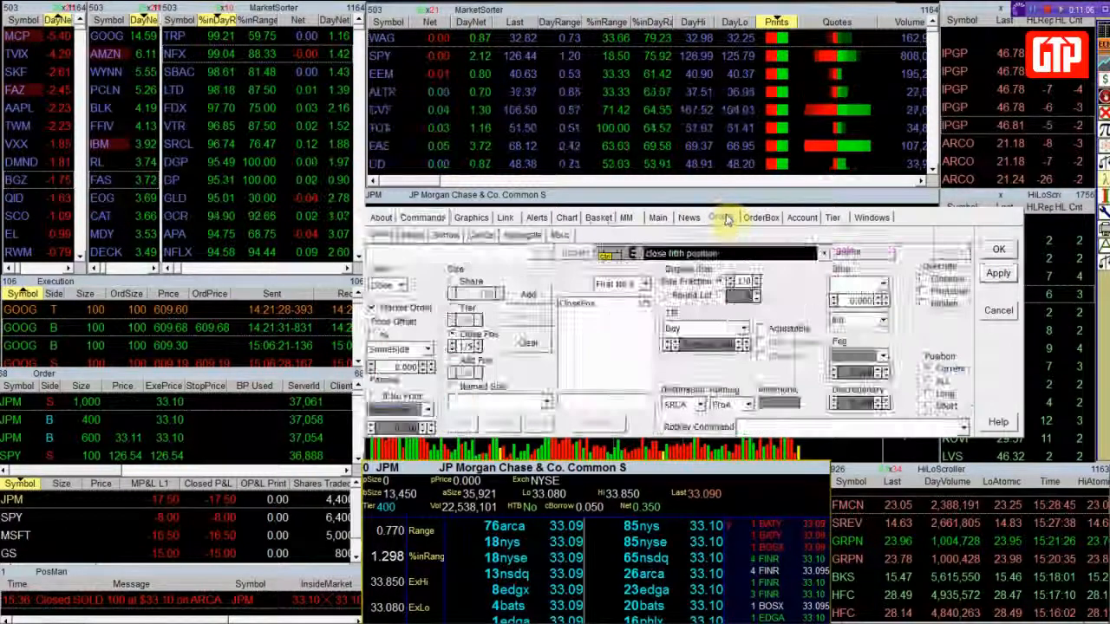
pyautogui.click(998, 249)
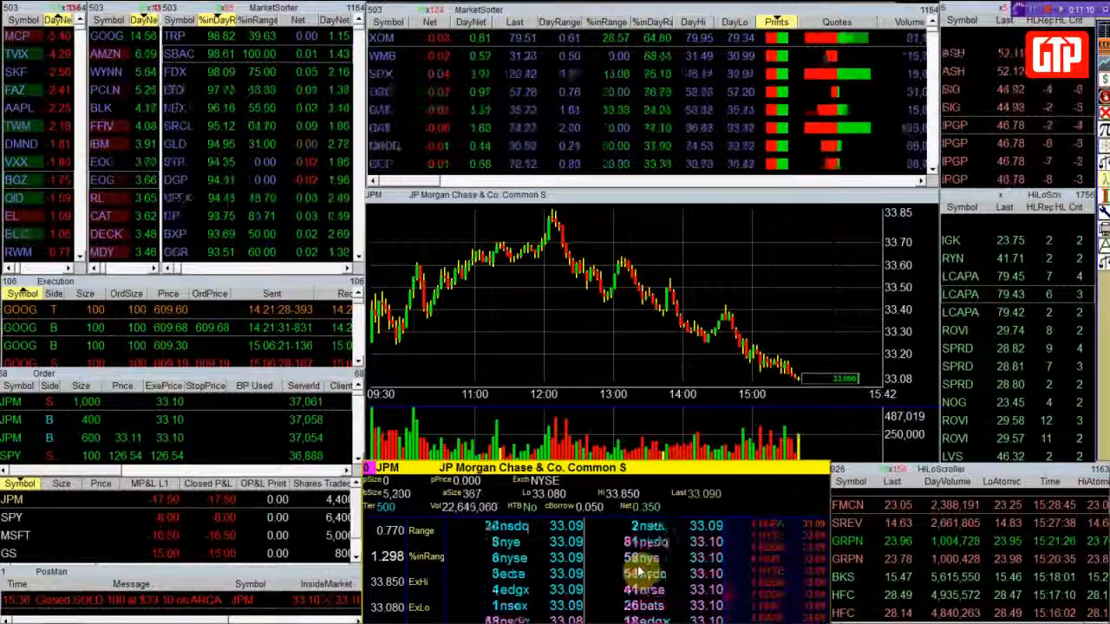
pyautogui.press('F1')
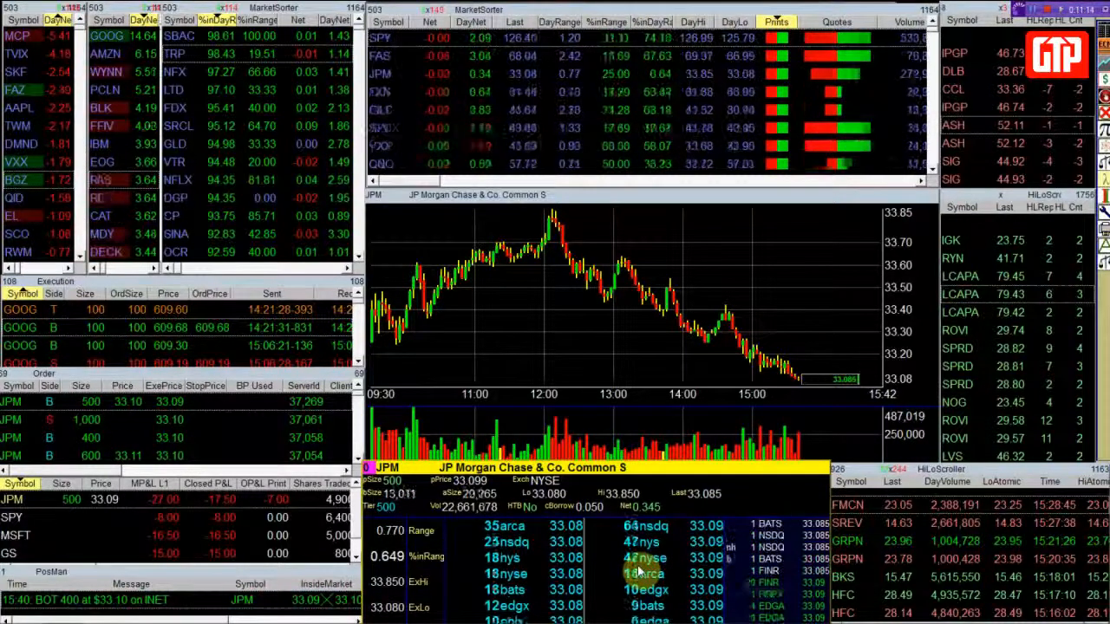
# Step: Sell one fifth of the 500-share JPM position and close out the remaining 400 shares
pyautogui.press('F2')
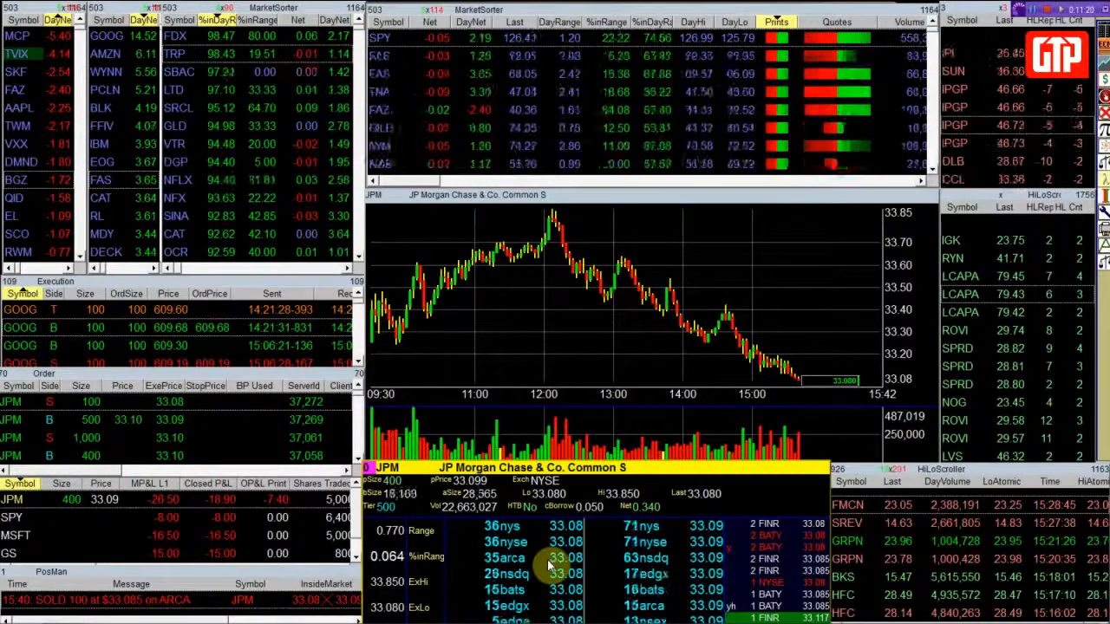
pyautogui.press('F2')
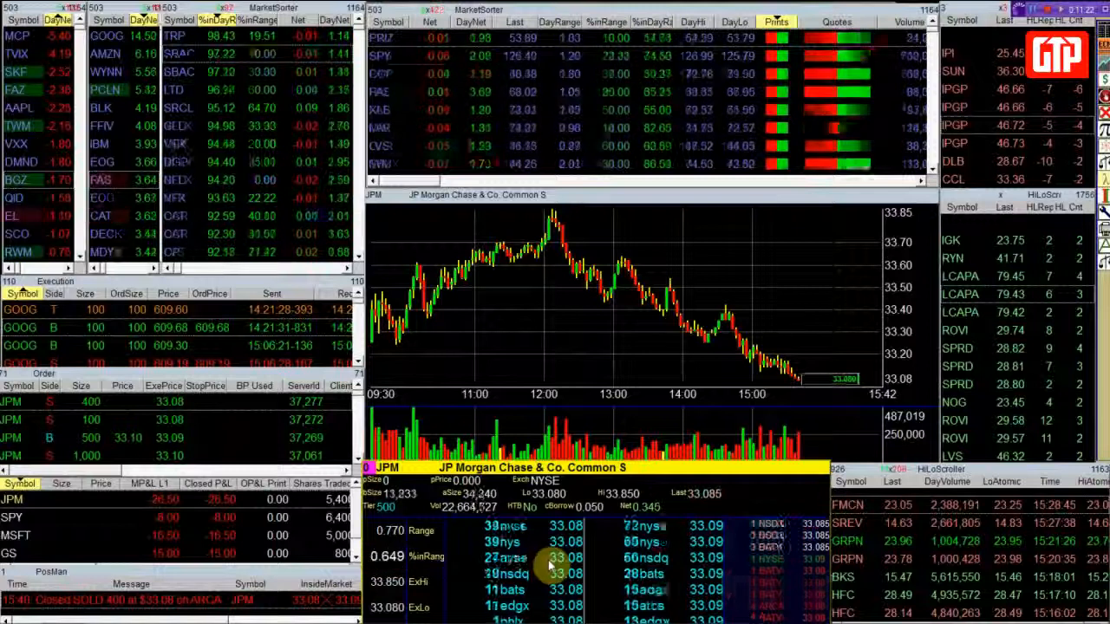
# Step: Open the order settings and examine the size setup of the Buy swipe half tier swipe order
pyautogui.rightClick(548, 560)
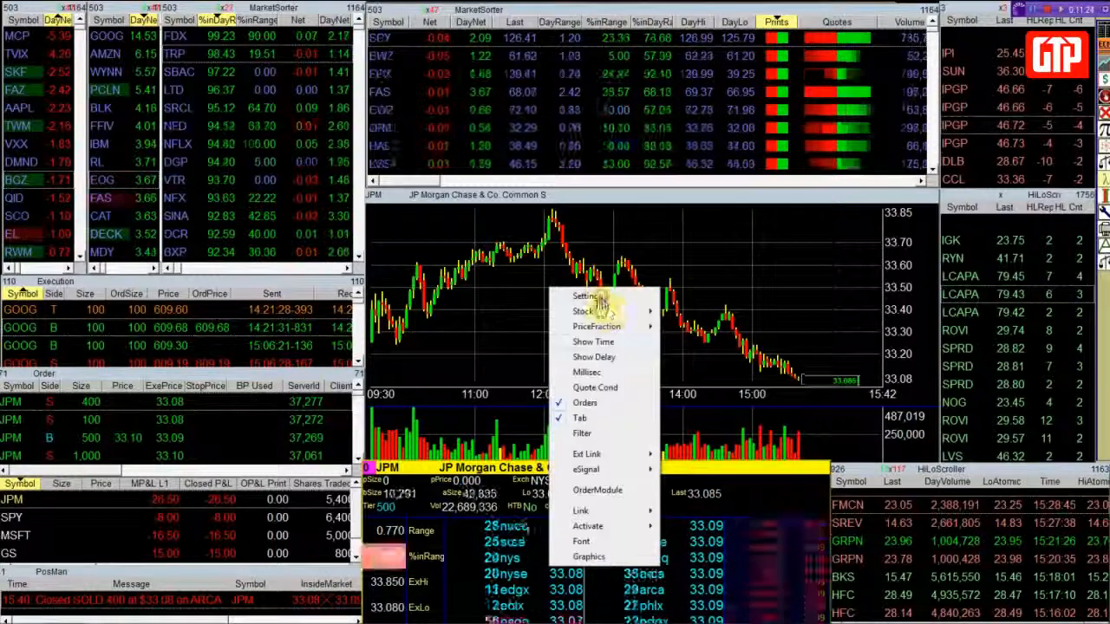
pyautogui.click(599, 299)
pyautogui.click(718, 219)
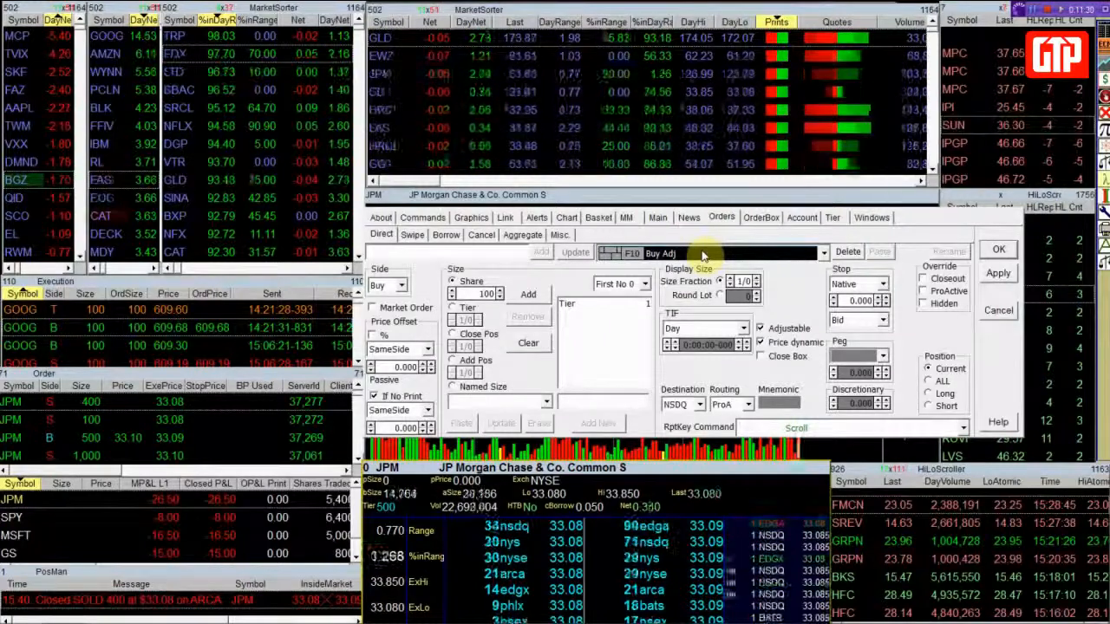
pyautogui.click(412, 236)
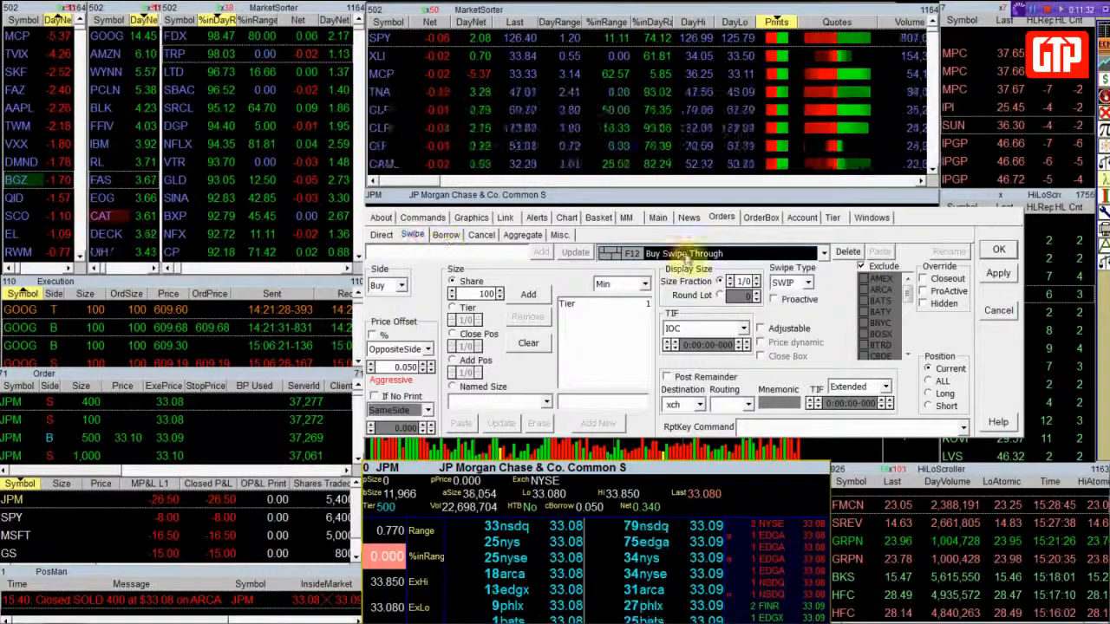
pyautogui.click(685, 255)
pyautogui.click(669, 287)
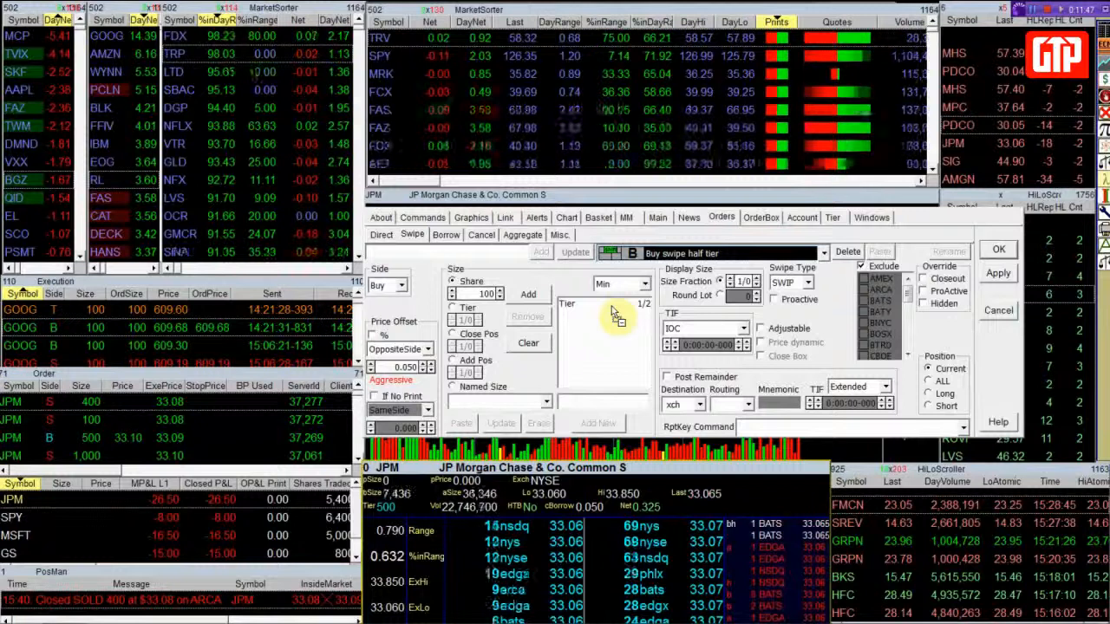
# Step: Examine the direct buy close tier position order, including its First No 0 size rule and the alternatives offered
pyautogui.click(382, 234)
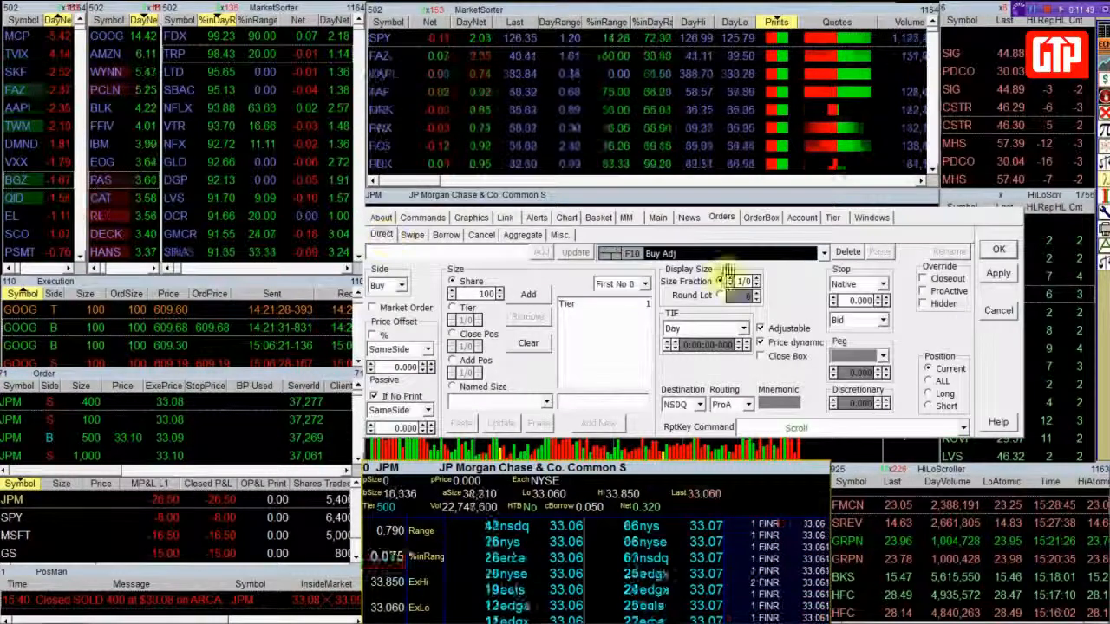
pyautogui.click(713, 253)
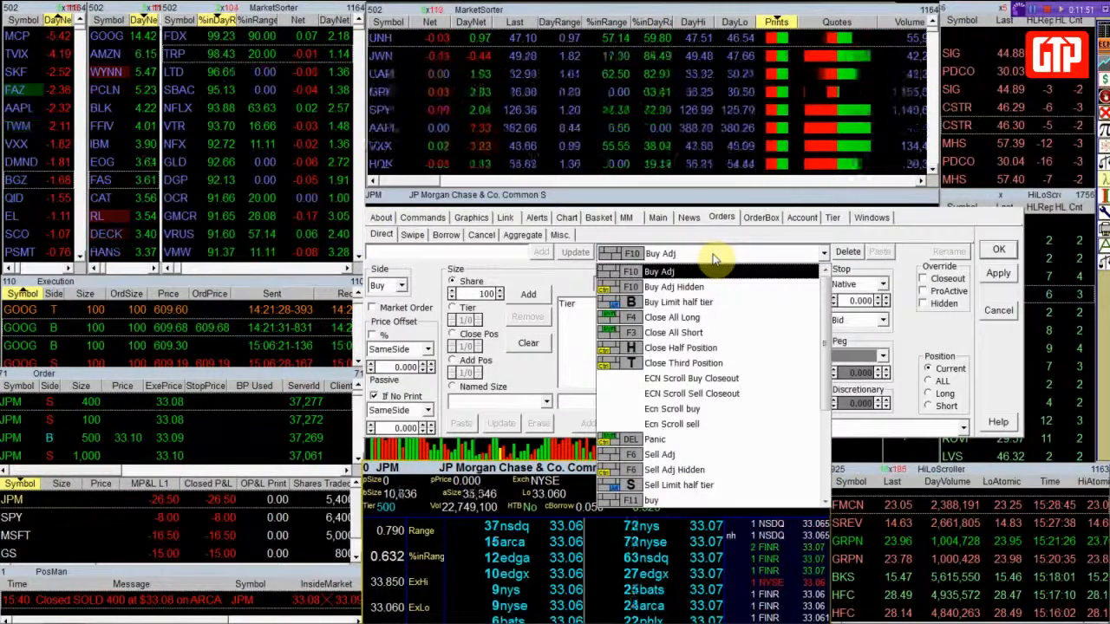
pyautogui.click(581, 317)
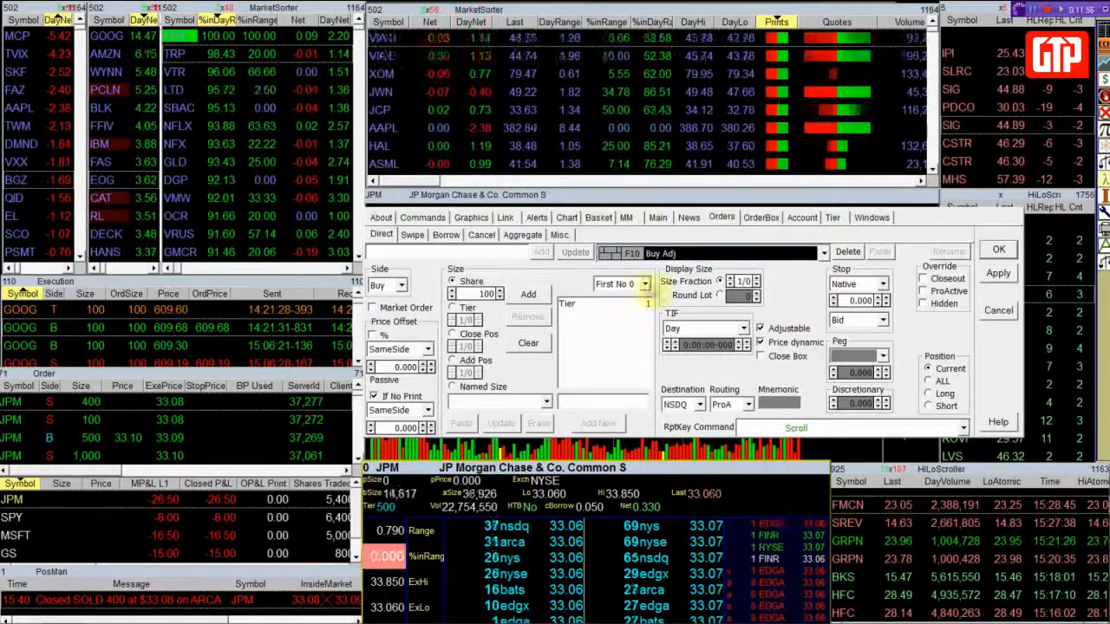
pyautogui.click(711, 251)
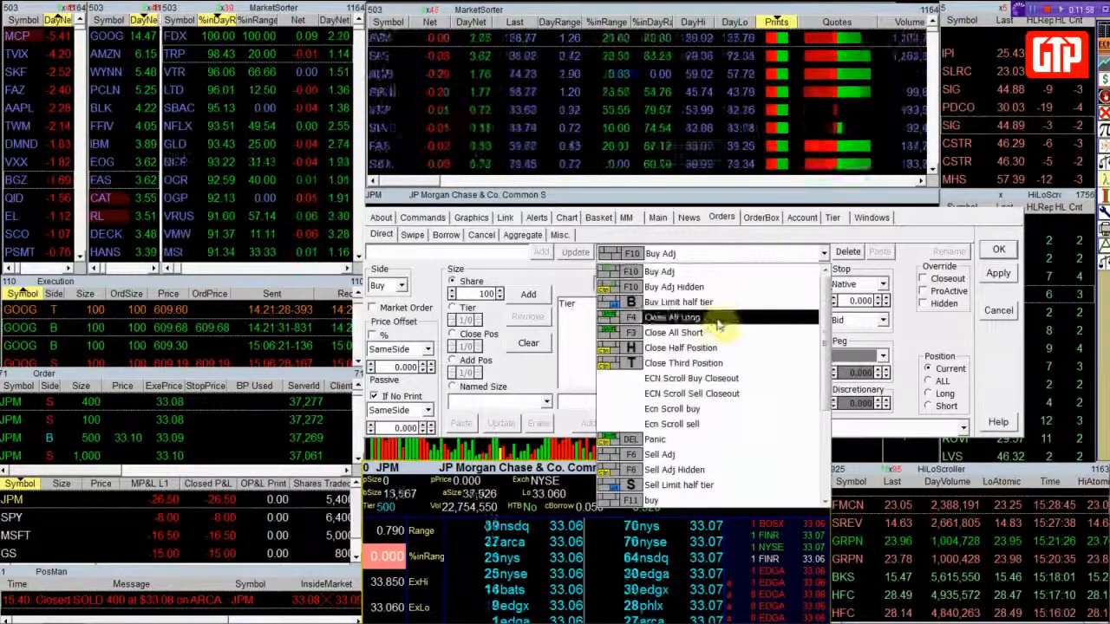
pyautogui.scroll(-2, 732, 385)
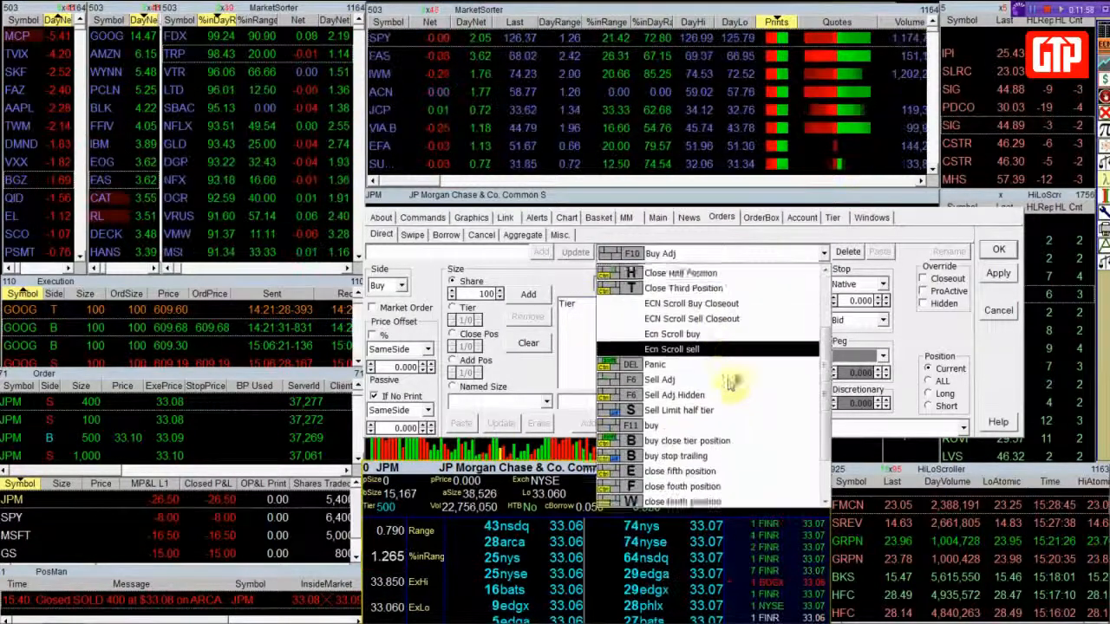
pyautogui.click(680, 424)
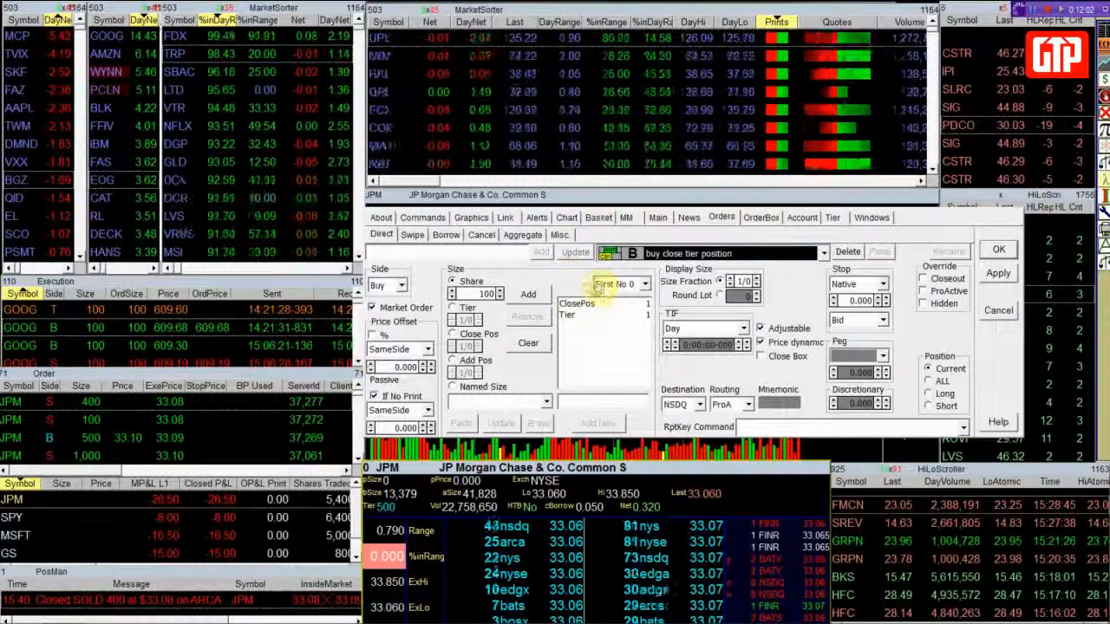
pyautogui.click(645, 285)
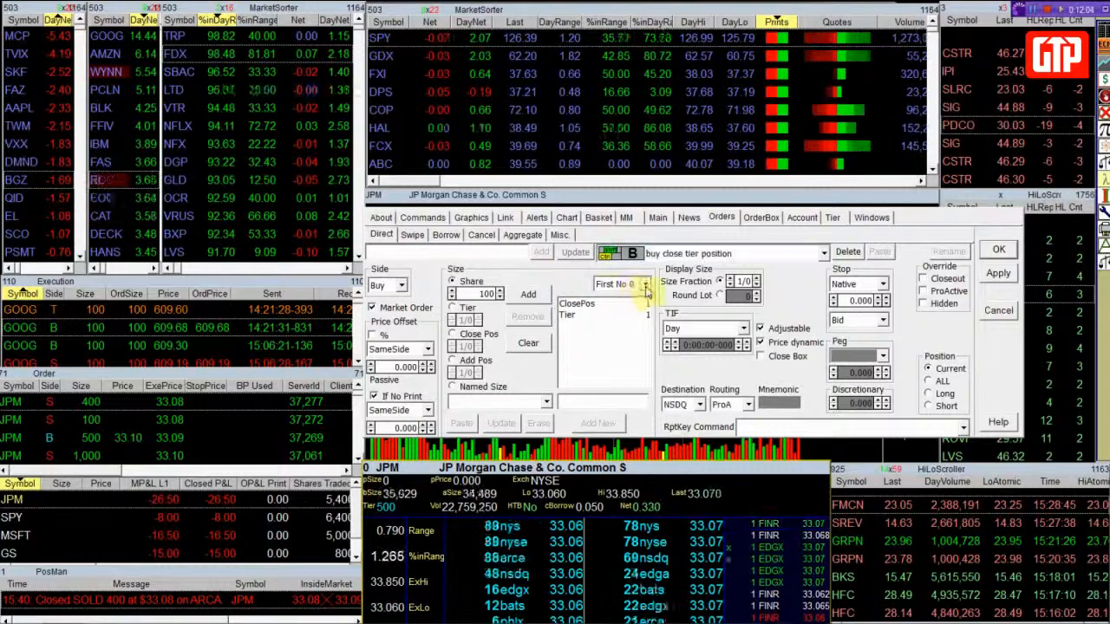
pyautogui.click(645, 285)
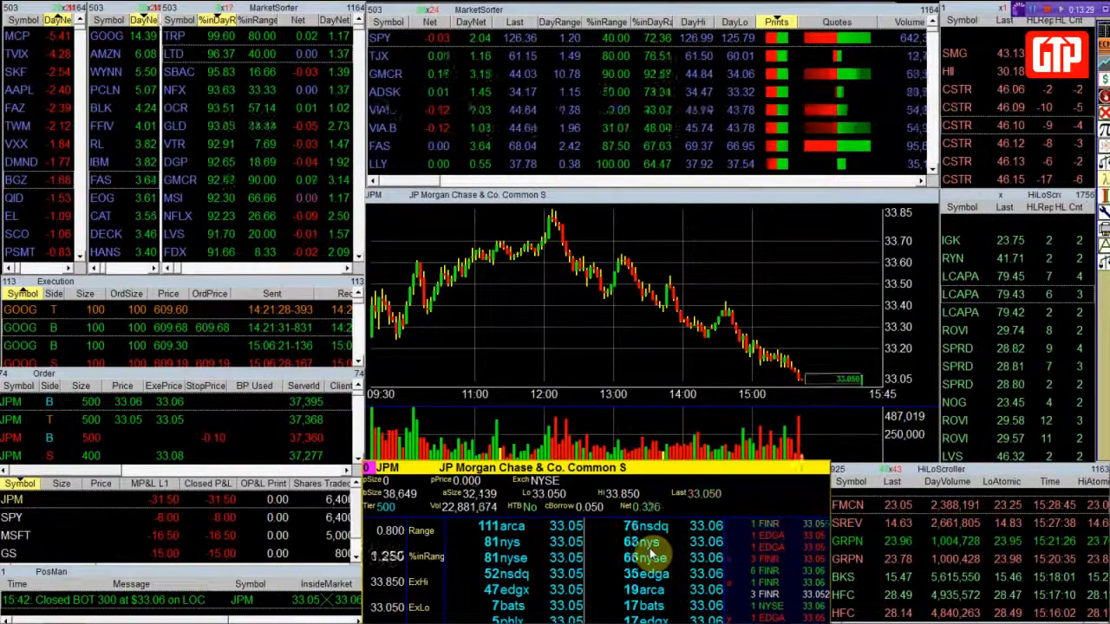
# Step: Buy 500 JPM shares with a market stop order at 33.05
pyautogui.press('F1')
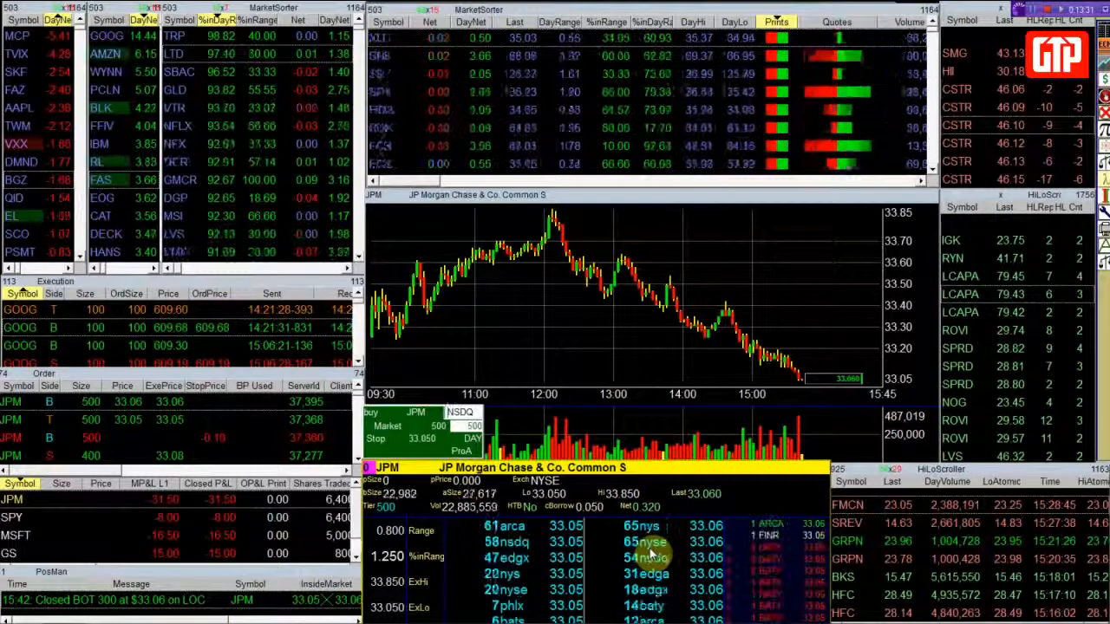
pyautogui.press('Return')
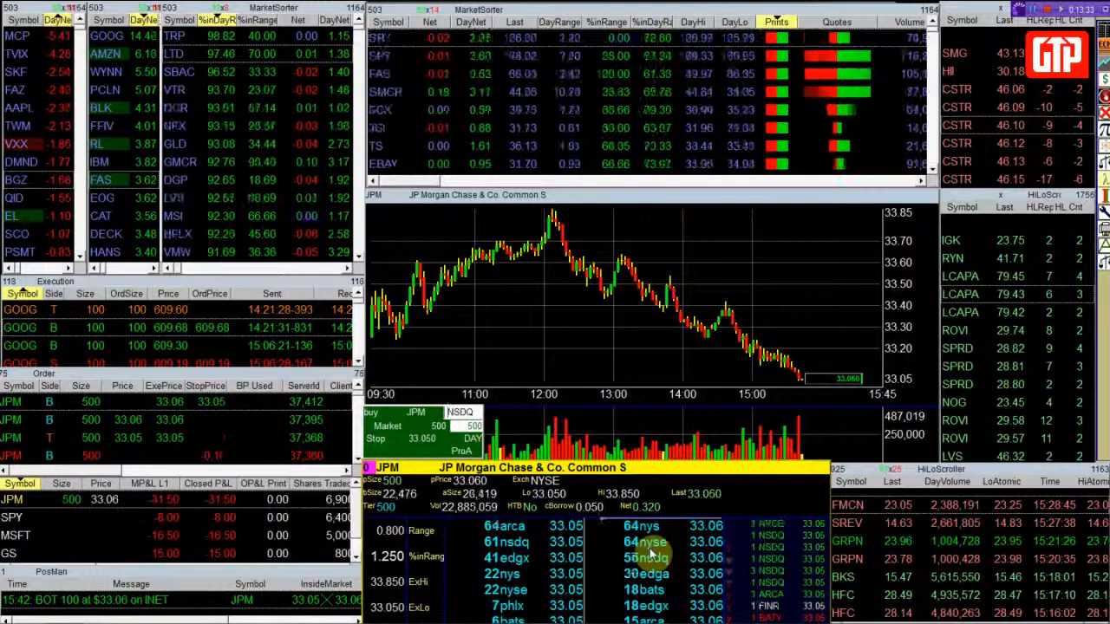
pyautogui.press('Escape')
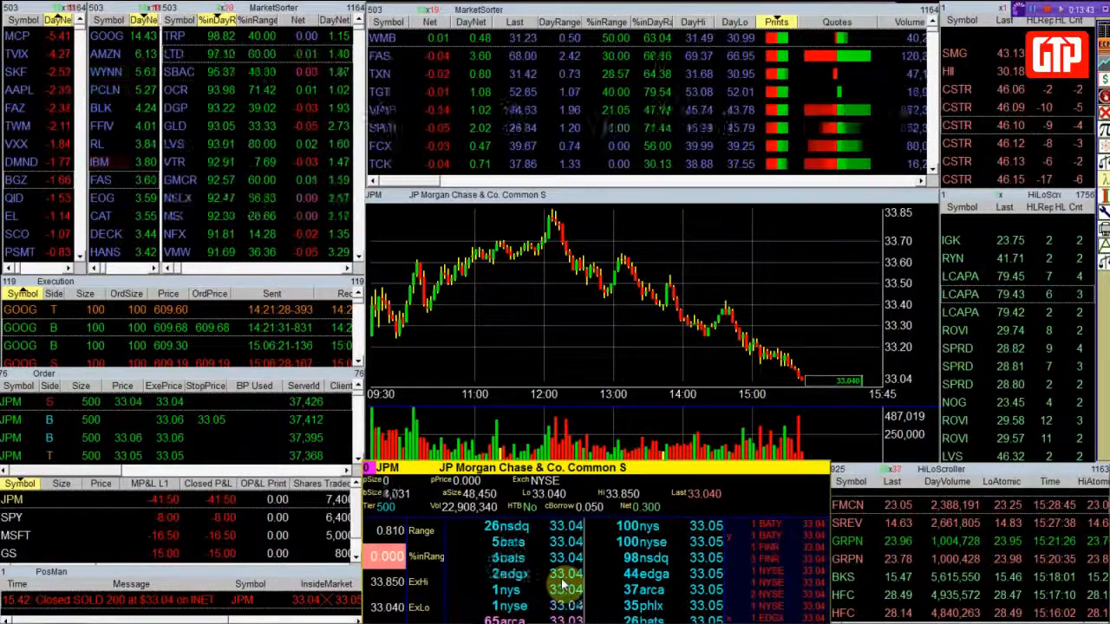
# Step: Short JPM at 33.03 and cover the full 700-share short position with a market buy stop at 33.03
pyautogui.press('F2')
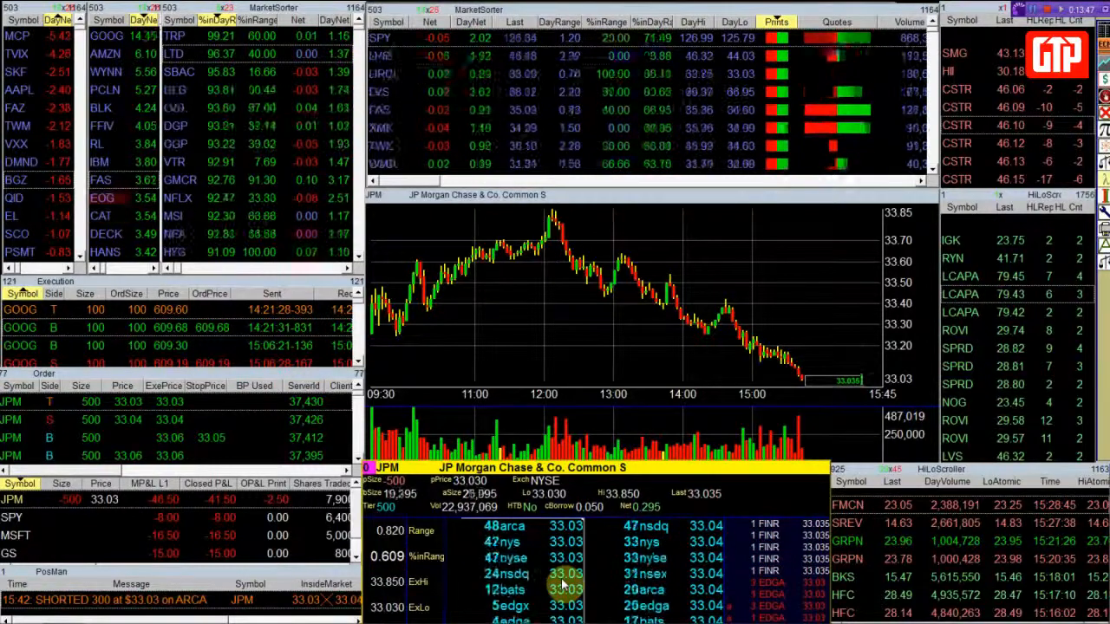
pyautogui.press('F1')
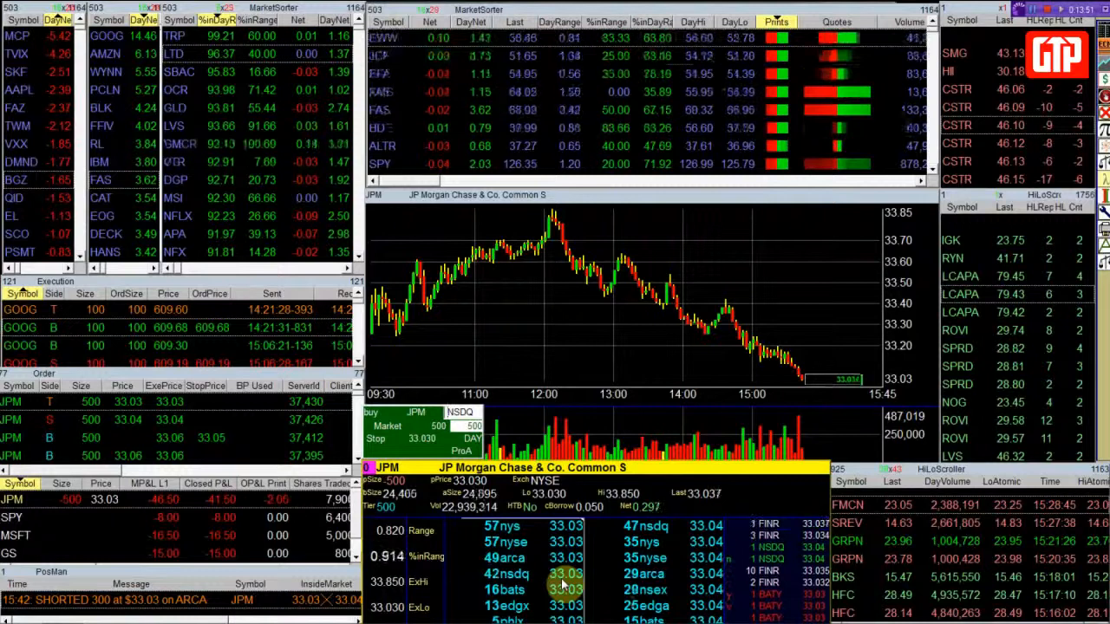
pyautogui.press('Escape')
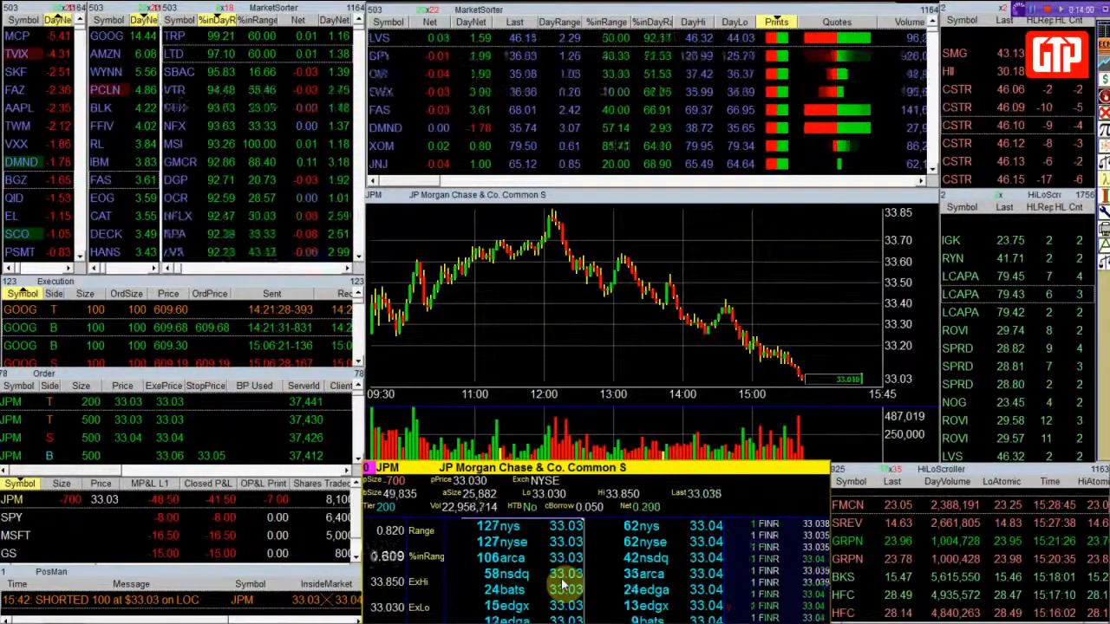
pyautogui.press('F1')
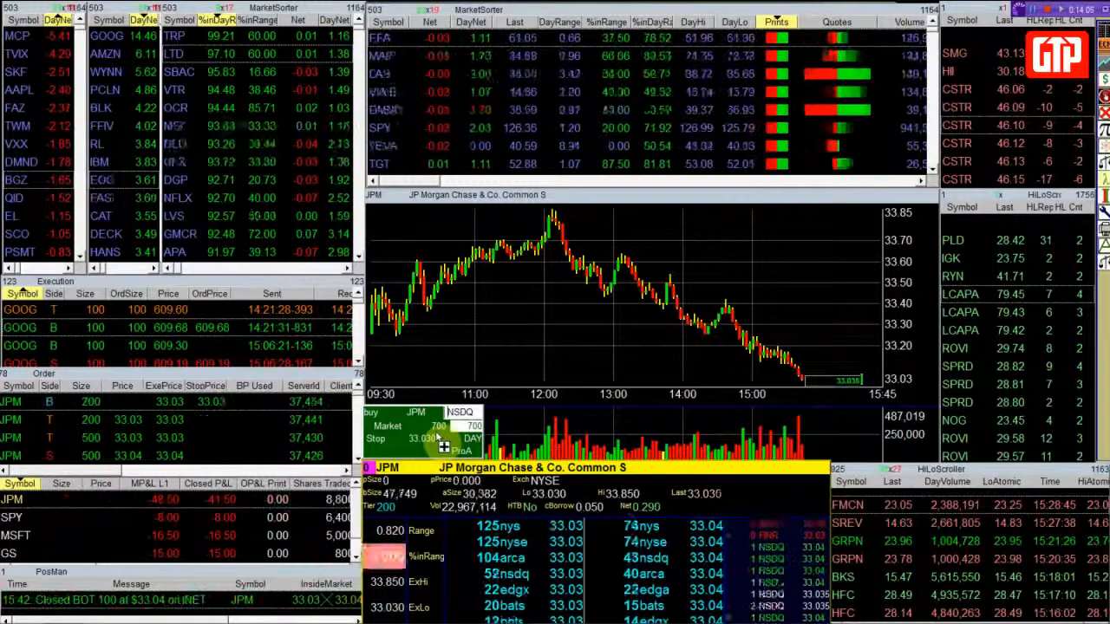
pyautogui.press('Return')
# Step: Open the order settings and examine the ClosePos size of the direct Close Third Position order
pyautogui.rightClick(573, 520)
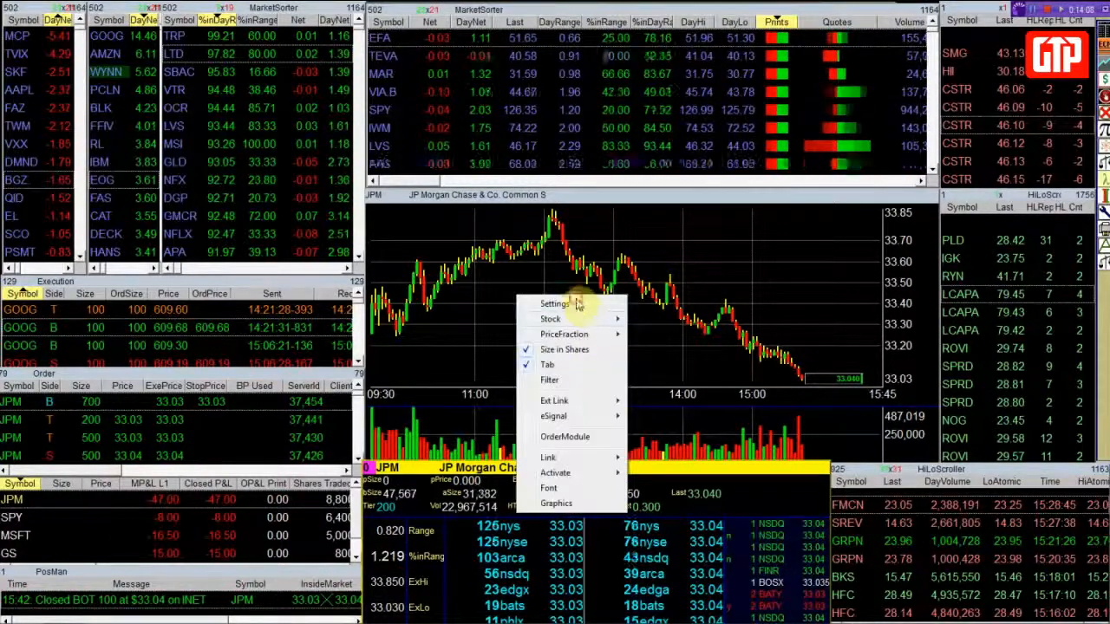
pyautogui.click(555, 303)
pyautogui.click(721, 218)
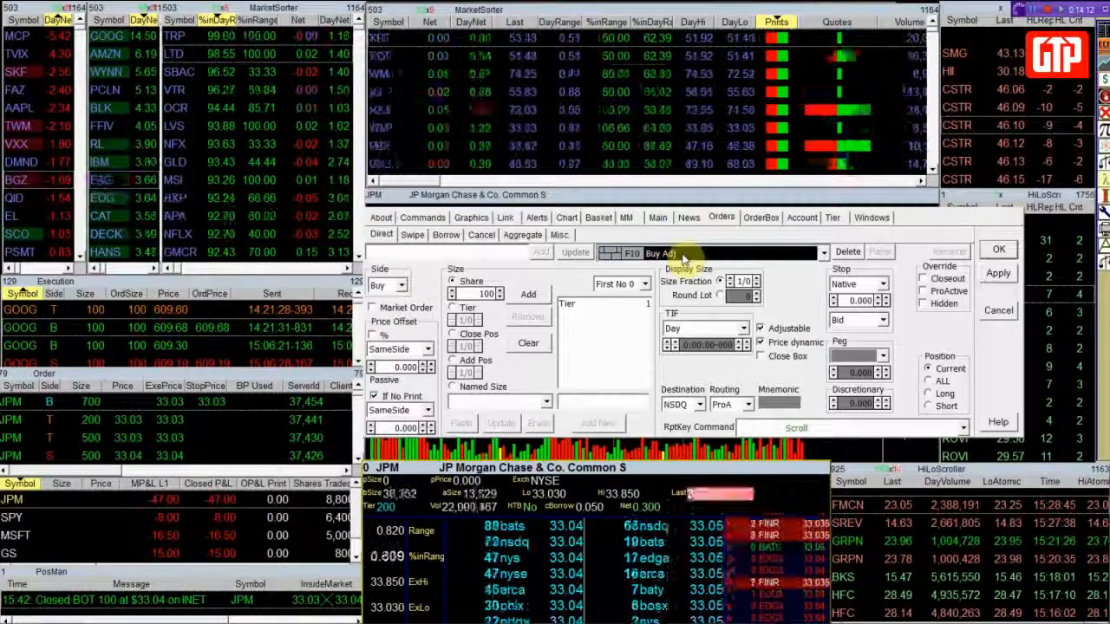
pyautogui.click(684, 254)
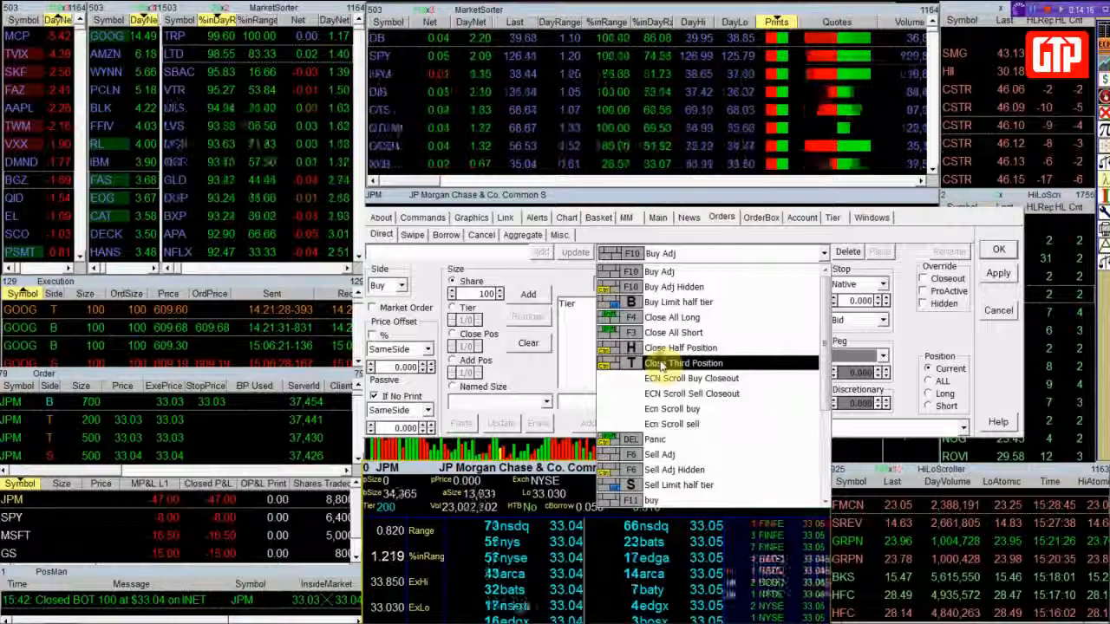
pyautogui.click(661, 364)
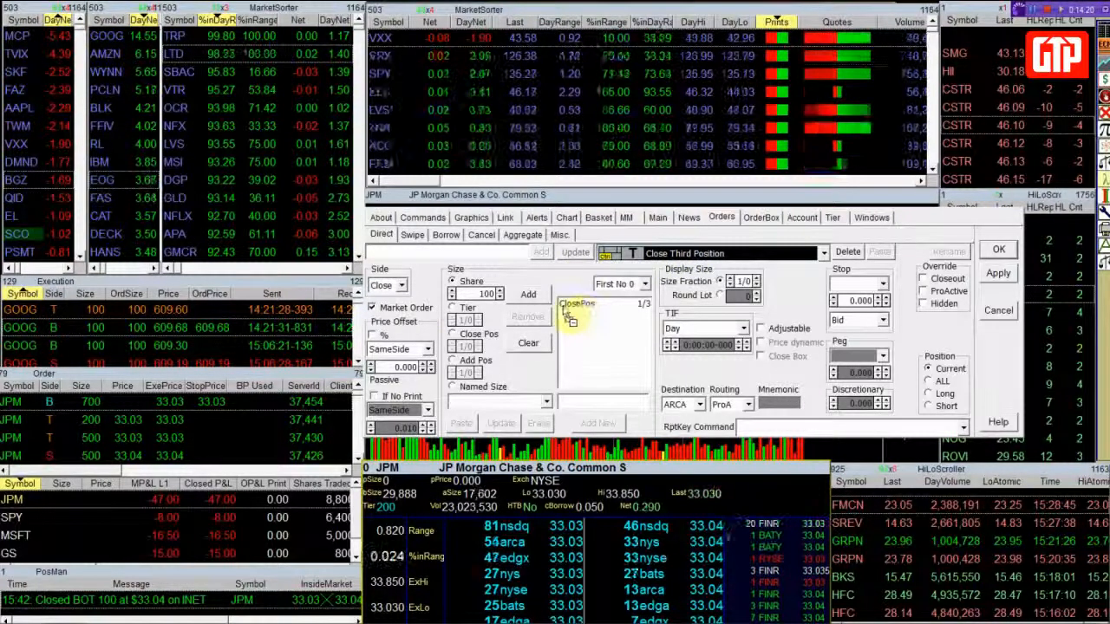
pyautogui.click(452, 335)
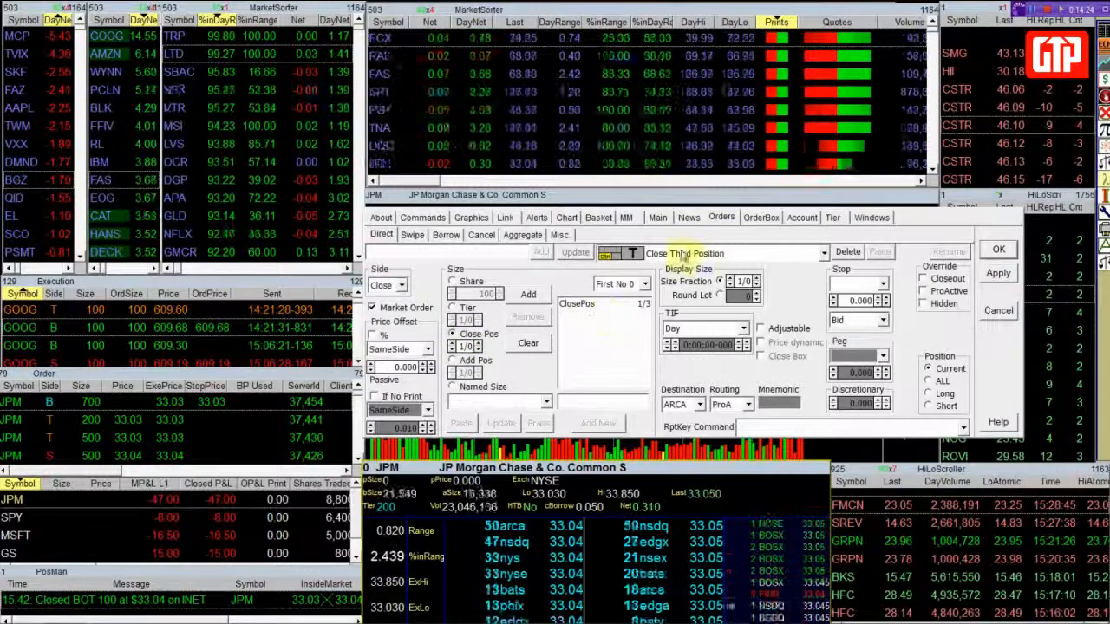
# Step: Examine the stop type options of the direct buy stop trailing order, keep Trailing and accept the settings
pyautogui.click(698, 256)
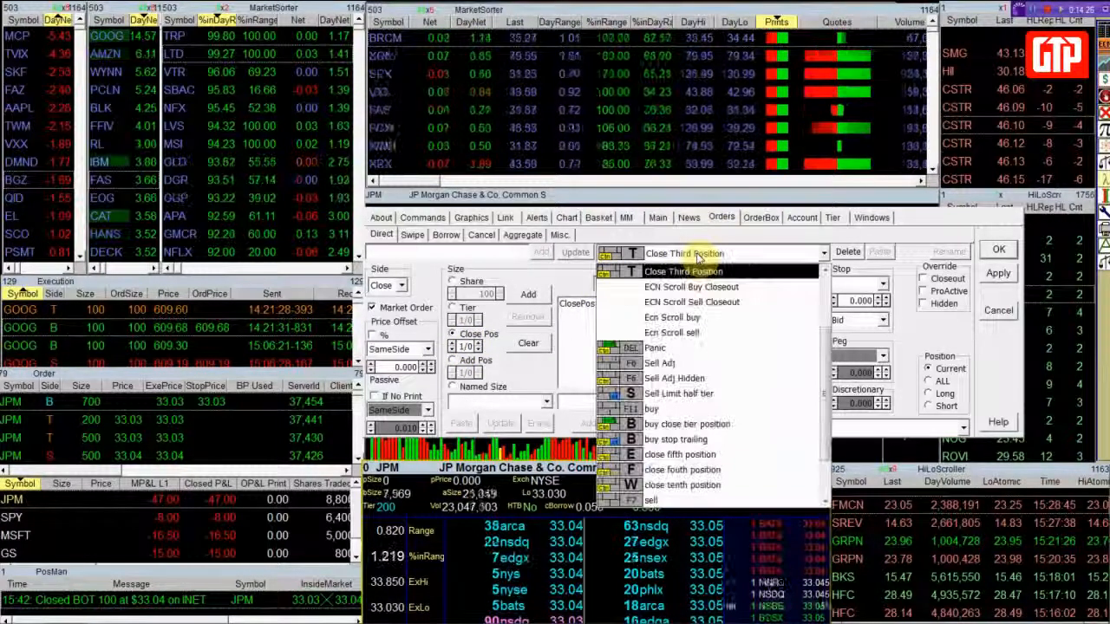
pyautogui.click(711, 271)
pyautogui.click(717, 253)
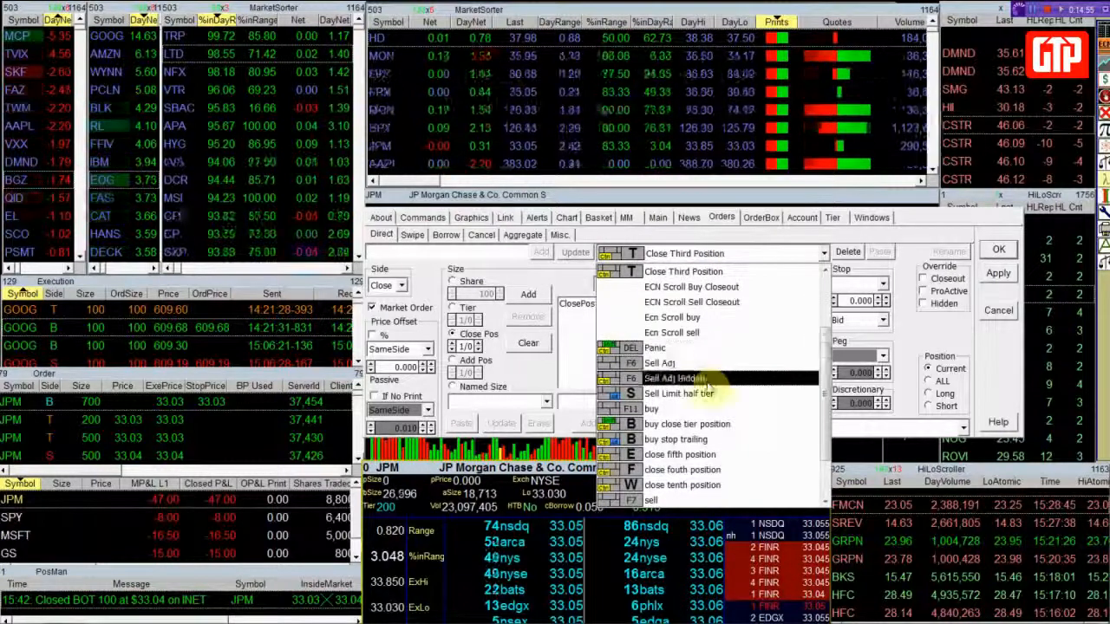
pyautogui.click(699, 441)
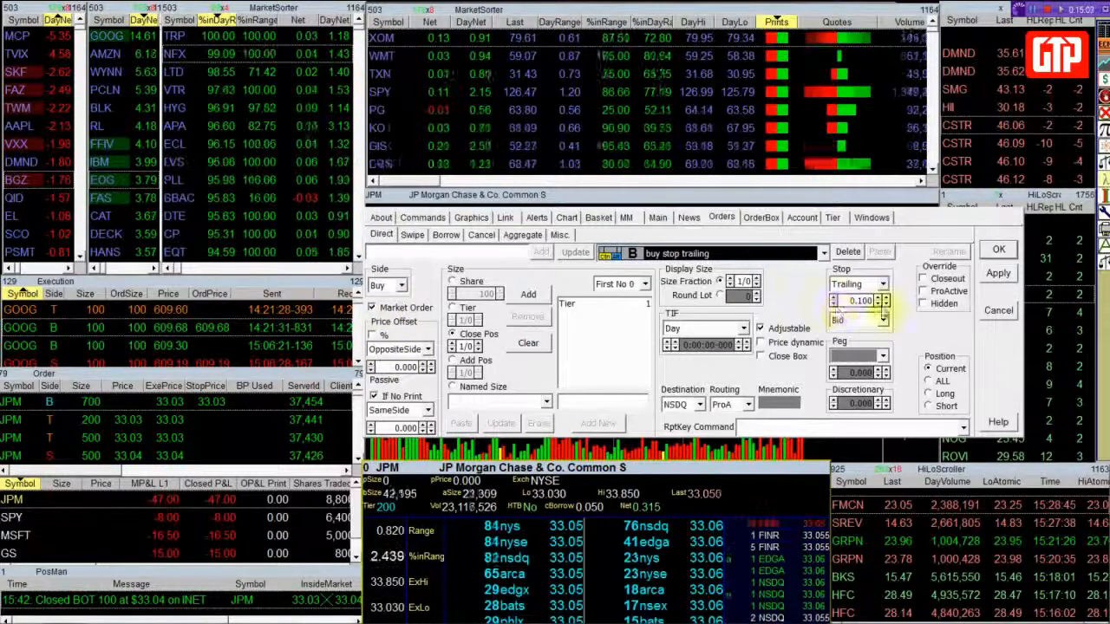
pyautogui.click(882, 285)
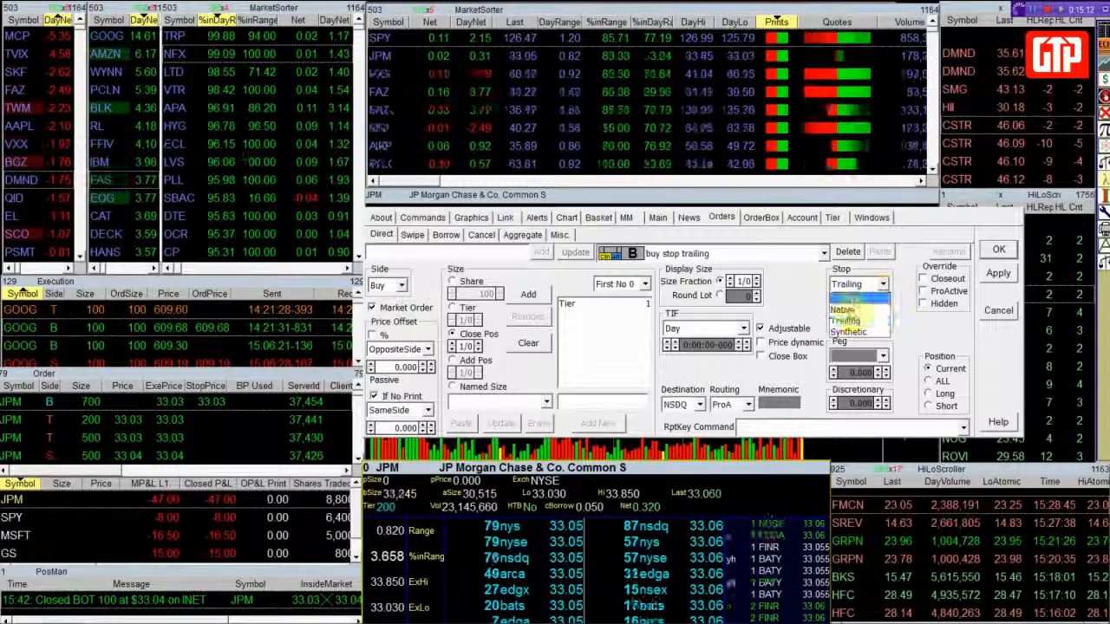
pyautogui.click(848, 321)
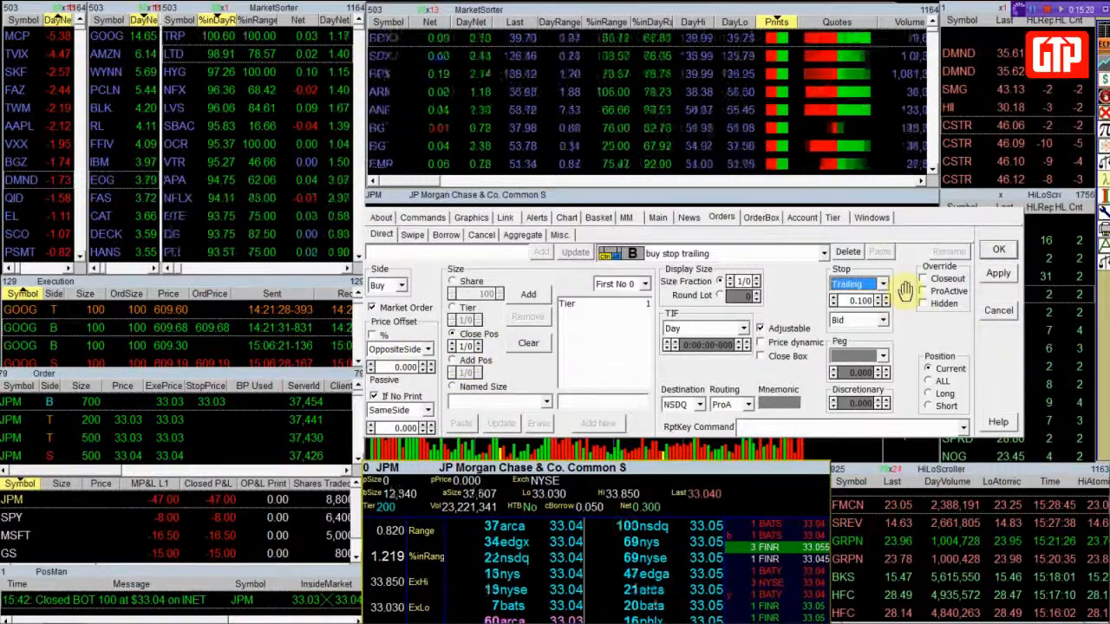
pyautogui.click(999, 250)
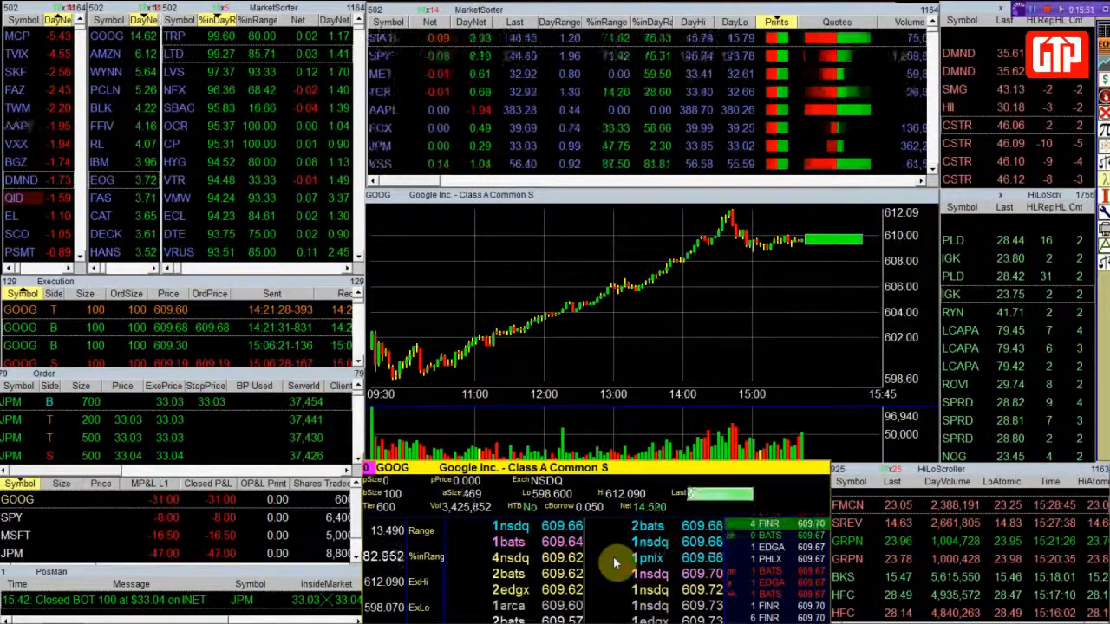
# Step: Buy 100 GOOG shares with a market order using a 0.10 trailing bid stop
pyautogui.press('b')
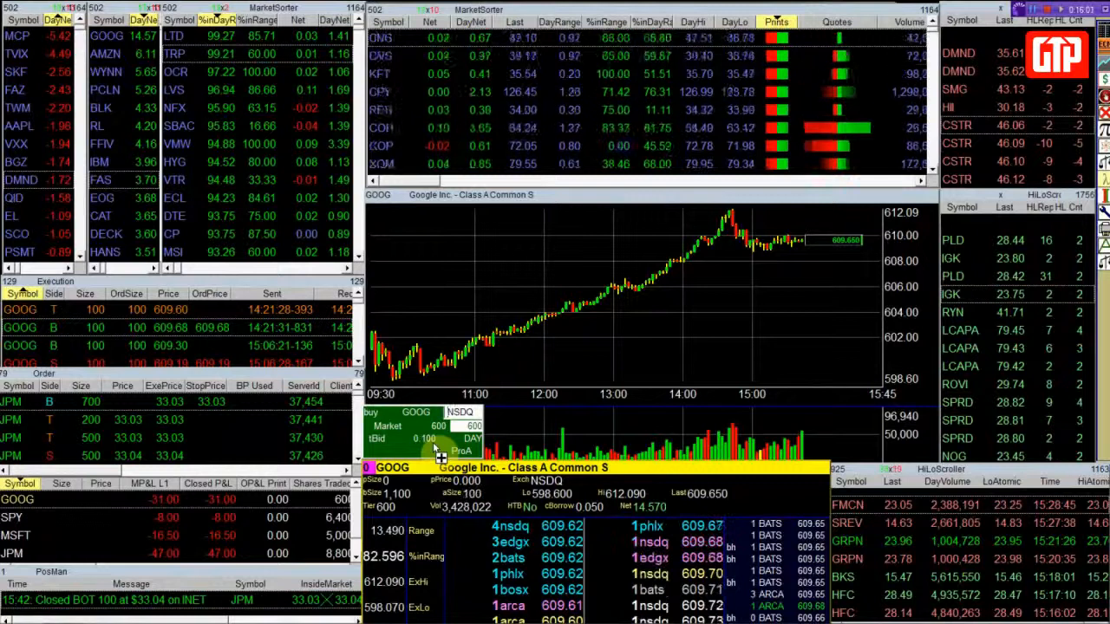
pyautogui.press('1')
pyautogui.press('Return')
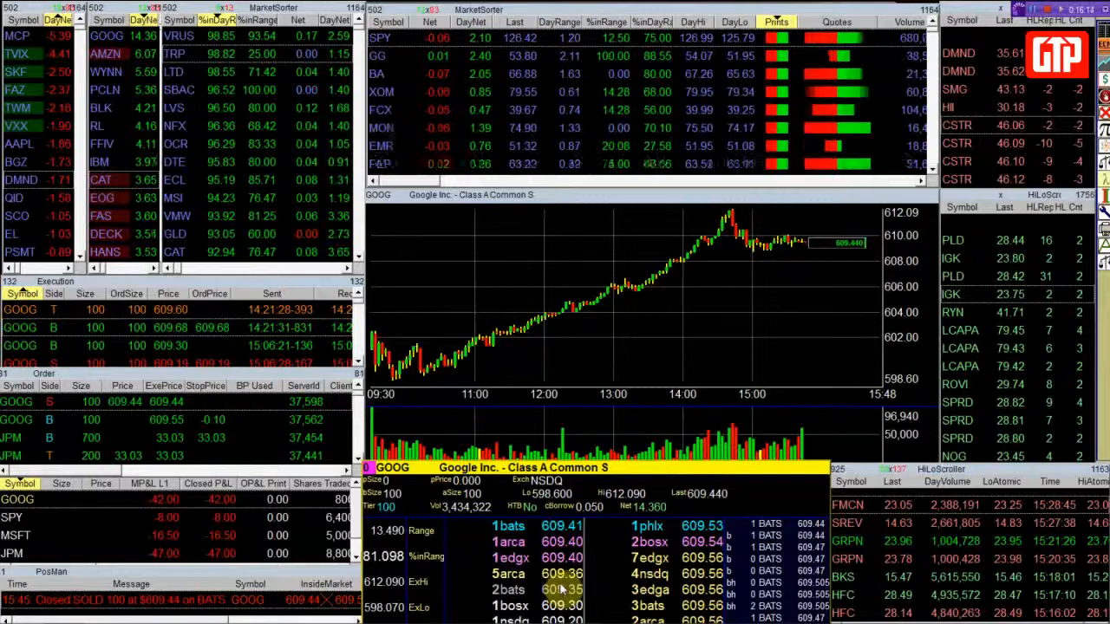
# Step: Load JPM in the linked chart and quote windows
pyautogui.write('M')
pyautogui.press('Return')
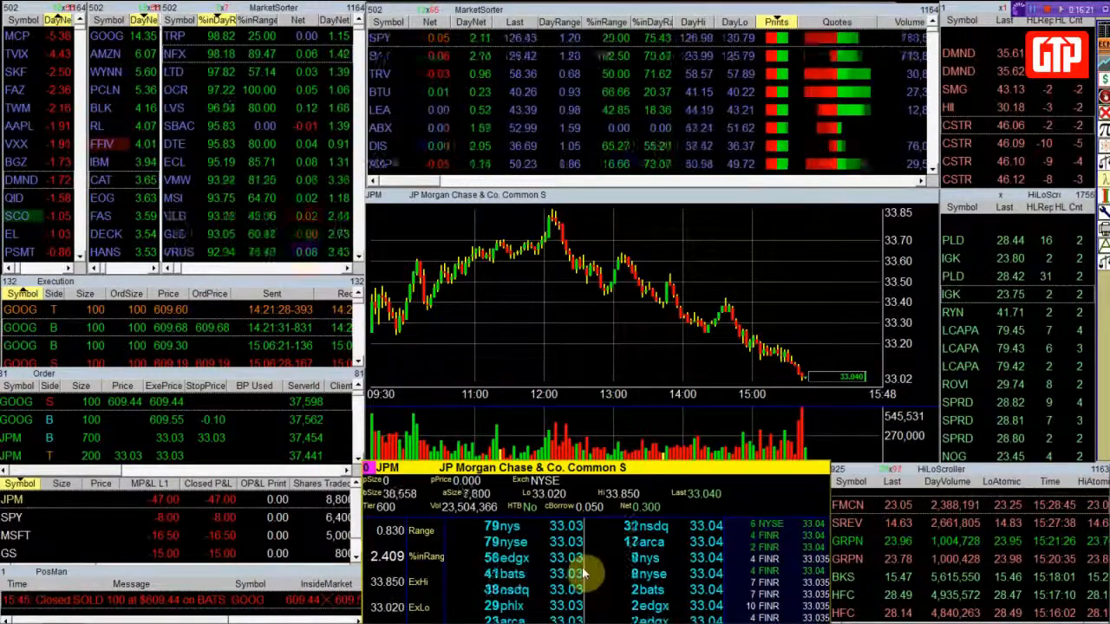
# Step: Place a market order on NSDQ to buy 200 JPM shares with a 0.10 trailing bid stop and cancel it
pyautogui.press('F1')
pyautogui.press('Down')
pyautogui.press('Down')
pyautogui.press('Down')
pyautogui.press('Down')
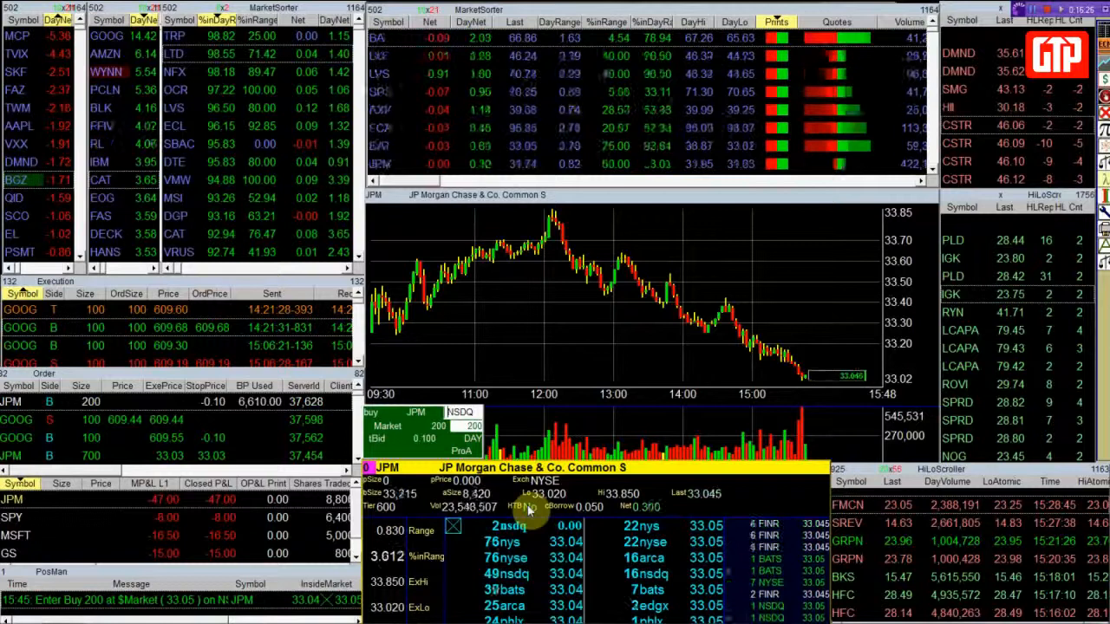
pyautogui.press('Return')
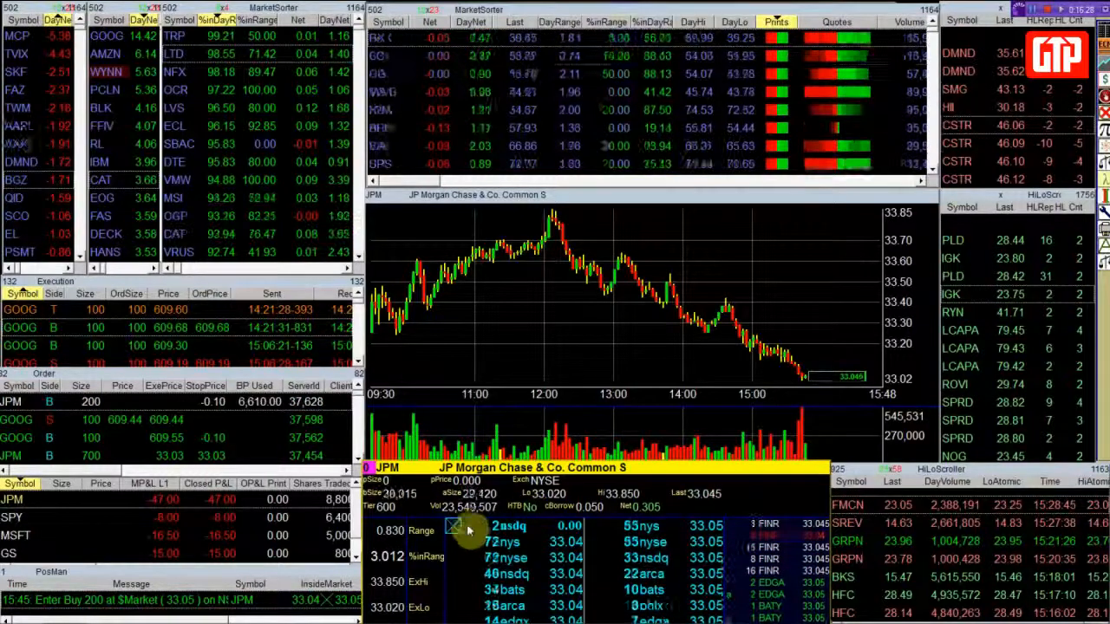
pyautogui.rightClick(538, 544)
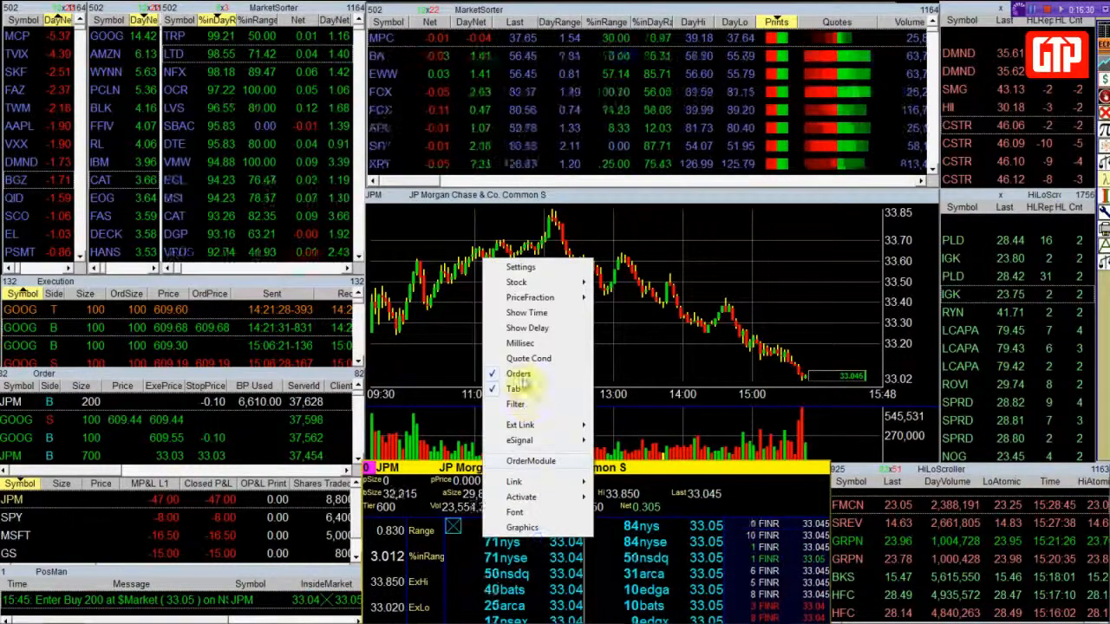
pyautogui.click(531, 580)
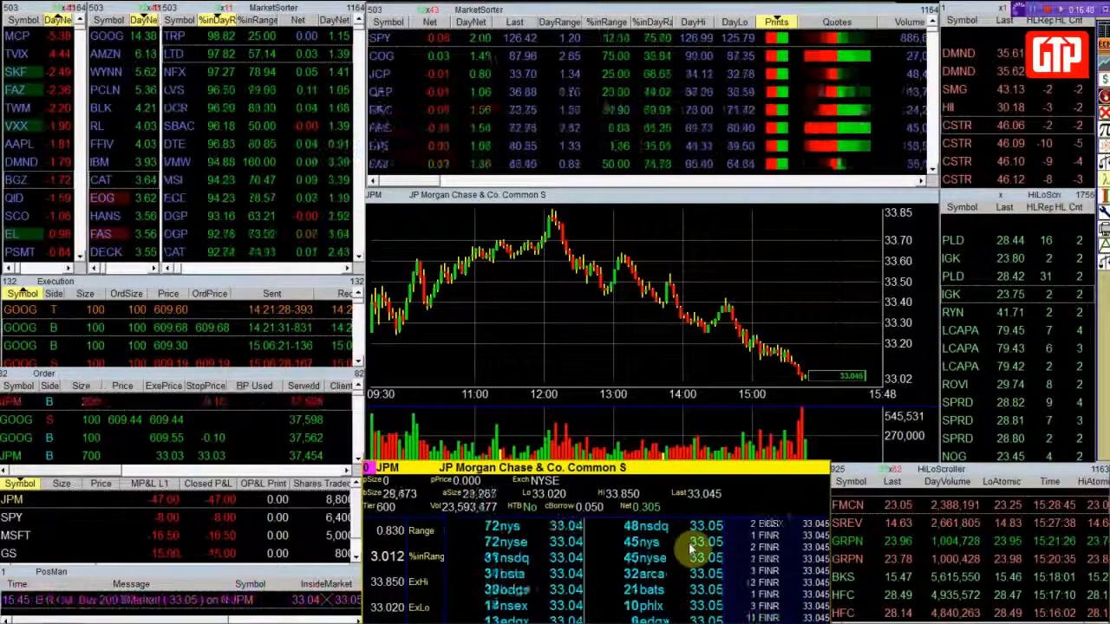
# Step: Open the order settings and examine the side, TIF and order type options of the Cancel order
pyautogui.rightClick(643, 545)
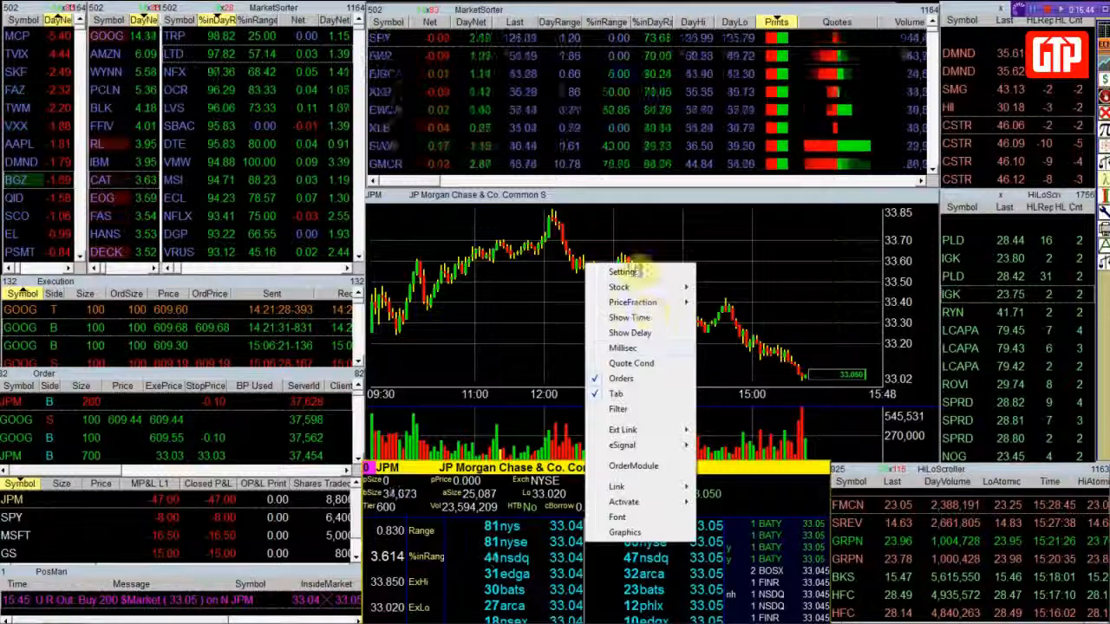
pyautogui.click(620, 268)
pyautogui.click(717, 218)
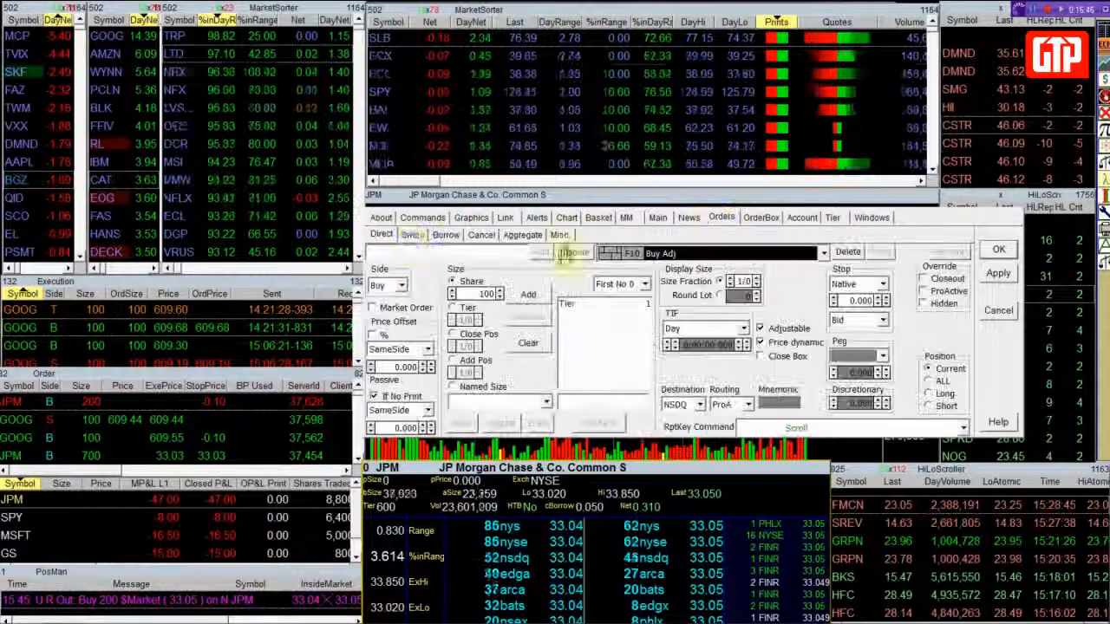
pyautogui.click(480, 235)
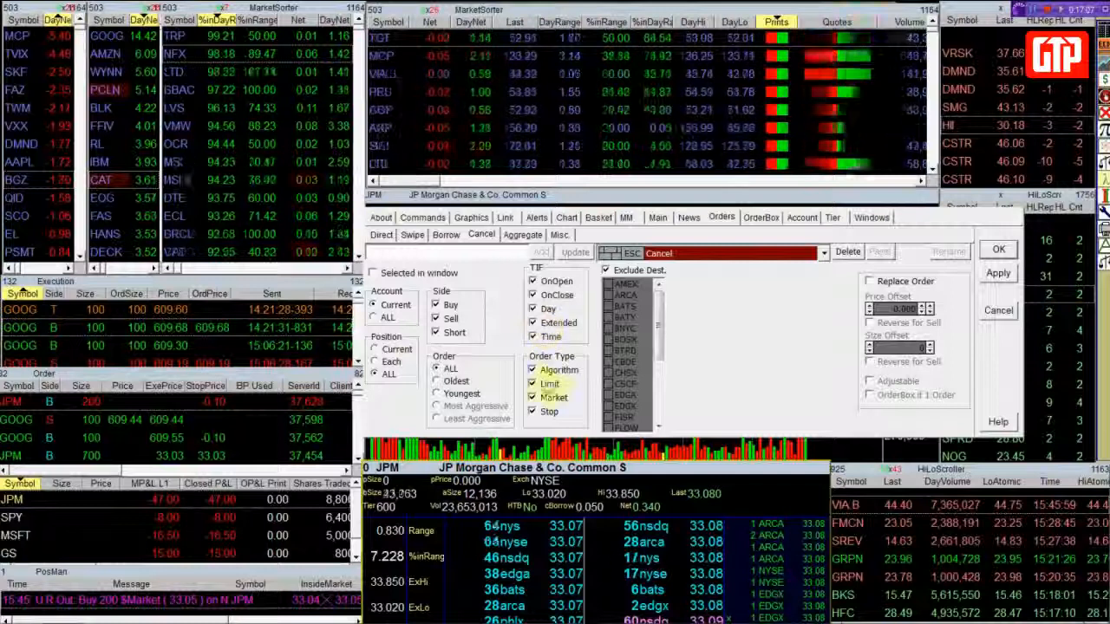
# Step: Examine the Cancel Oldest Order and Cancel last order definitions and return to the direct order settings
pyautogui.click(704, 254)
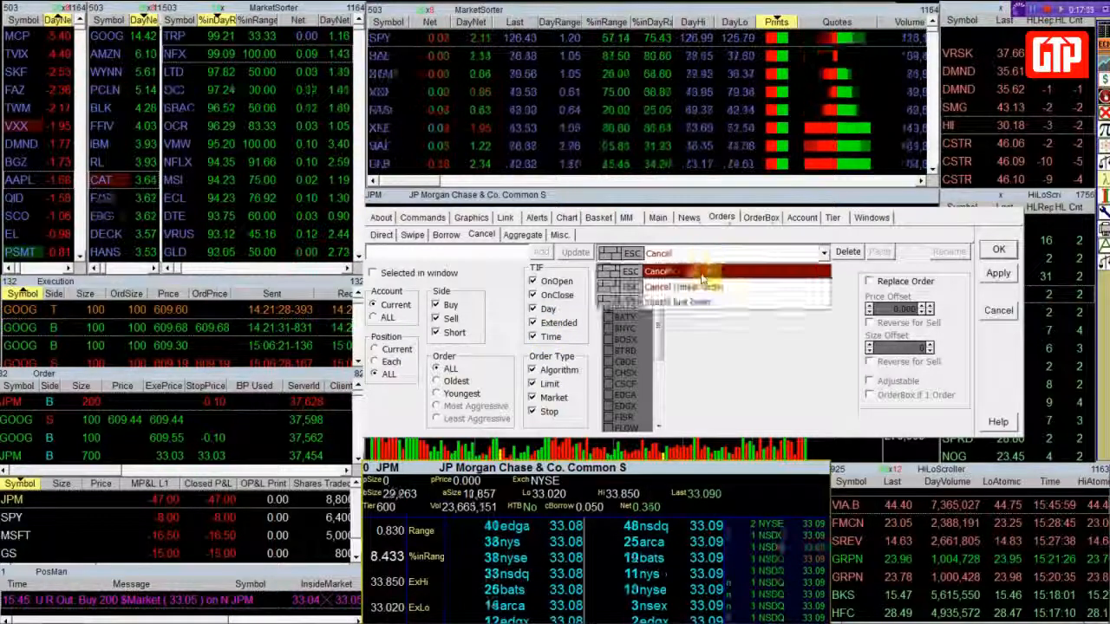
pyautogui.click(701, 287)
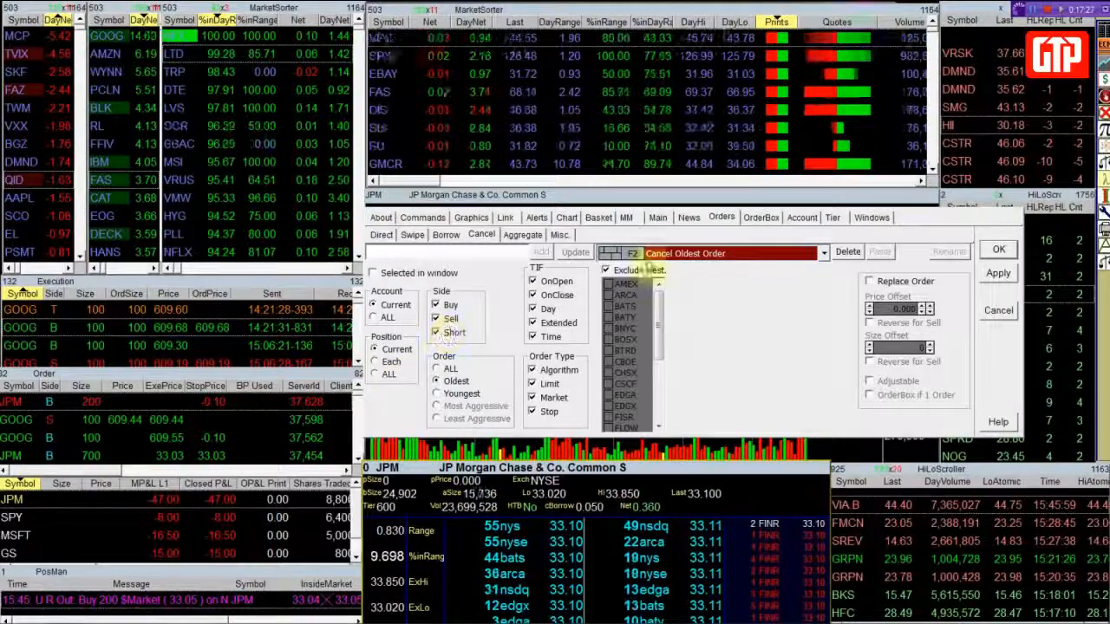
pyautogui.click(646, 253)
pyautogui.click(642, 294)
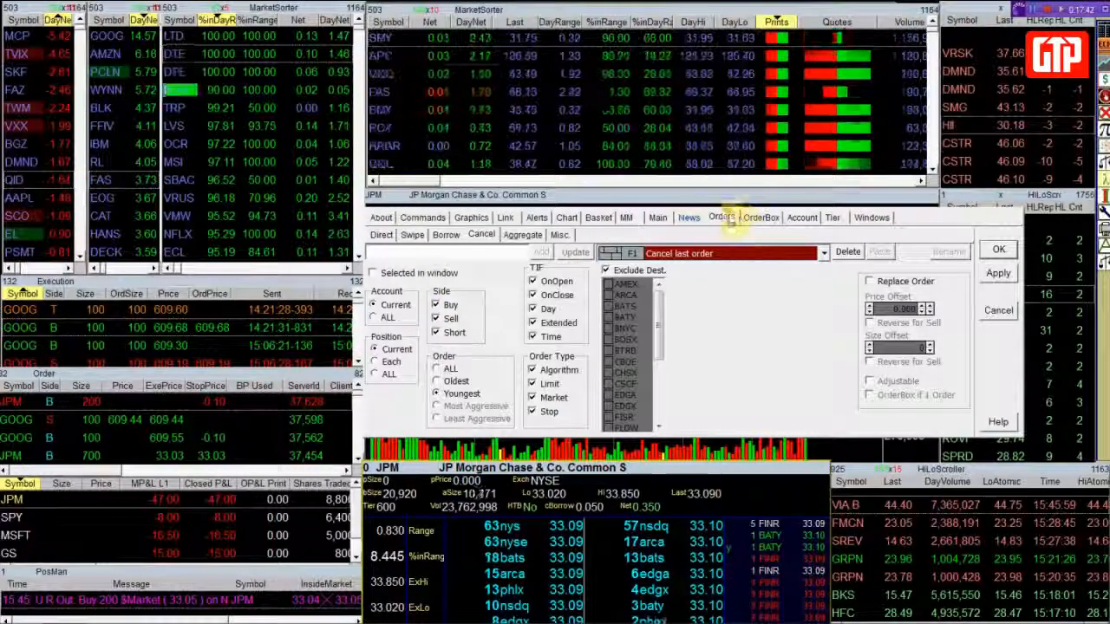
pyautogui.click(381, 237)
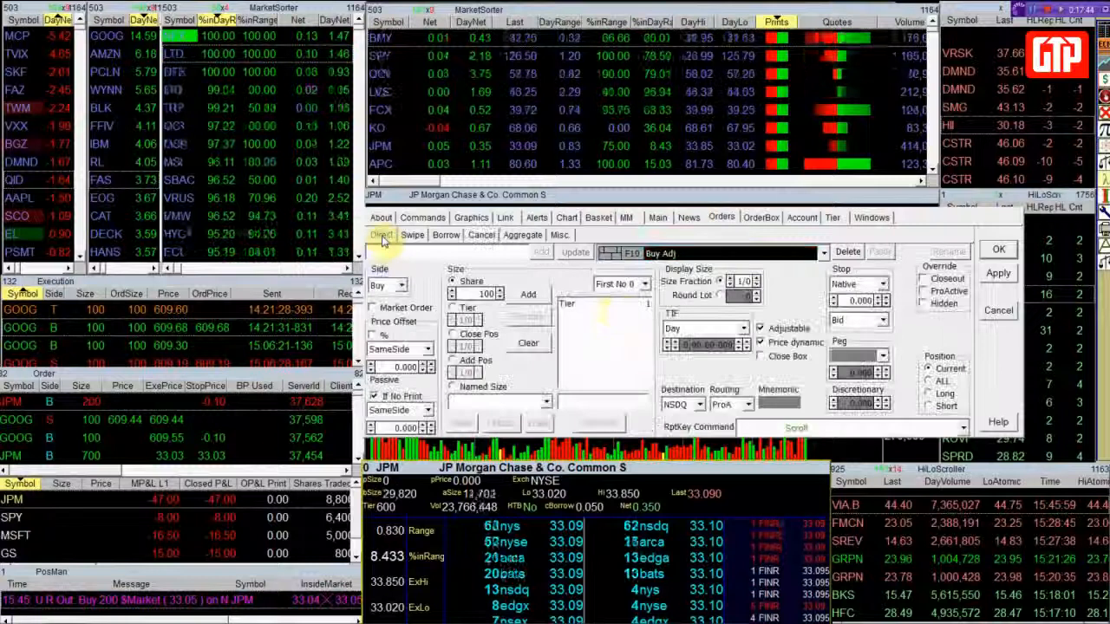